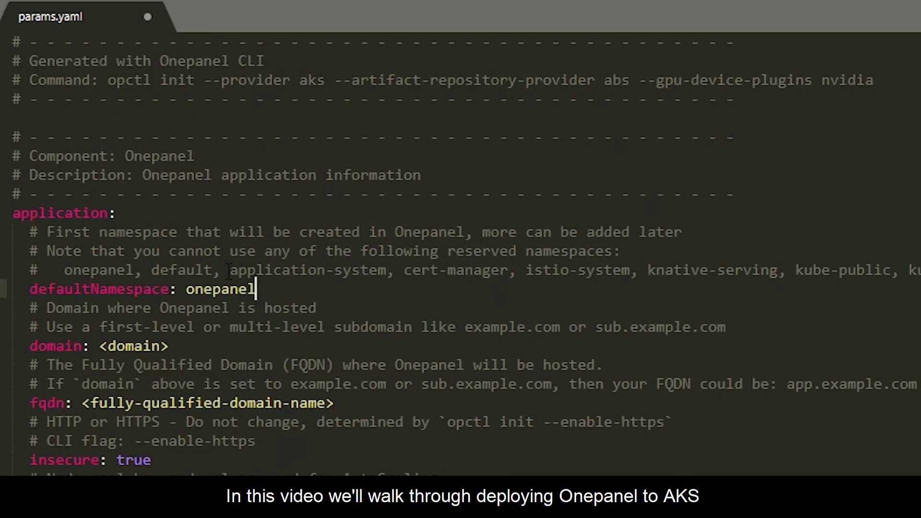
# - Enter 'demo' and open the output/model folder of the training artifacts
pyautogui.write('demo')
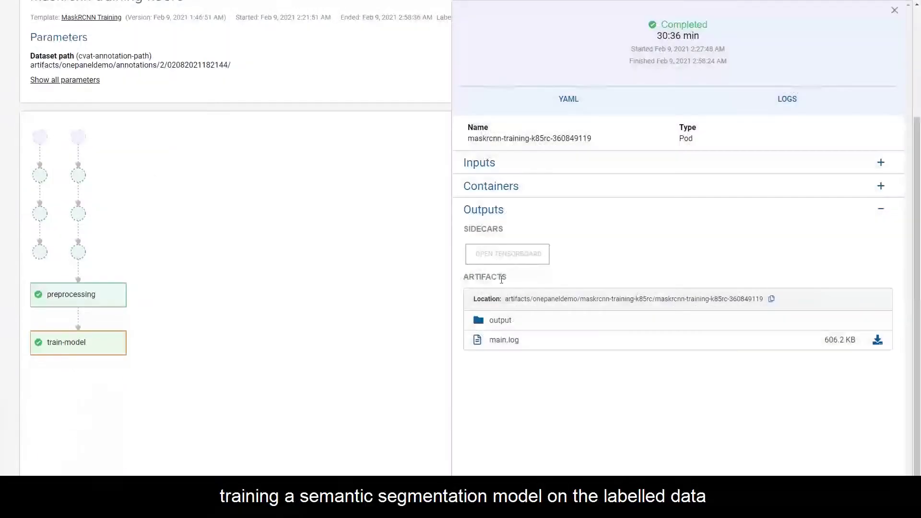
pyautogui.click(500, 320)
pyautogui.click(500, 359)
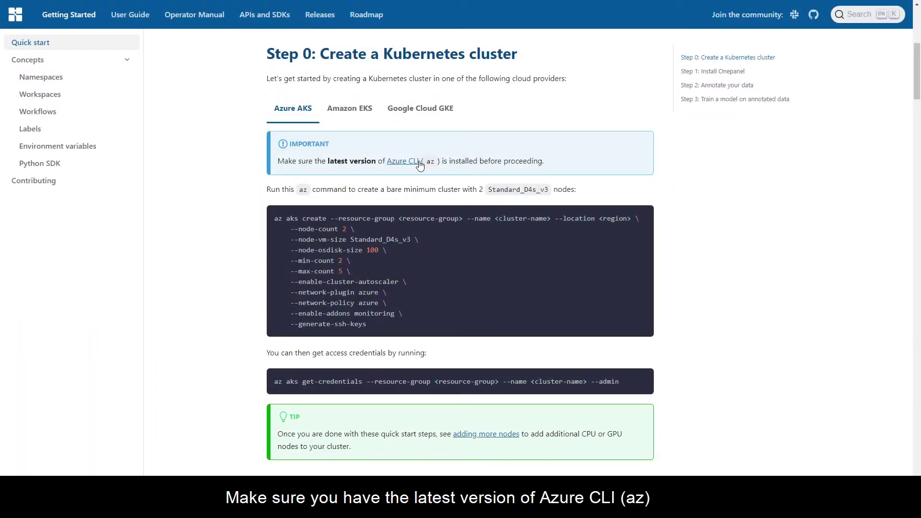
# - Check the Azure CLI install page, create the AKS cluster, get its credentials, run kubectl get pods -A
pyautogui.click(421, 165)
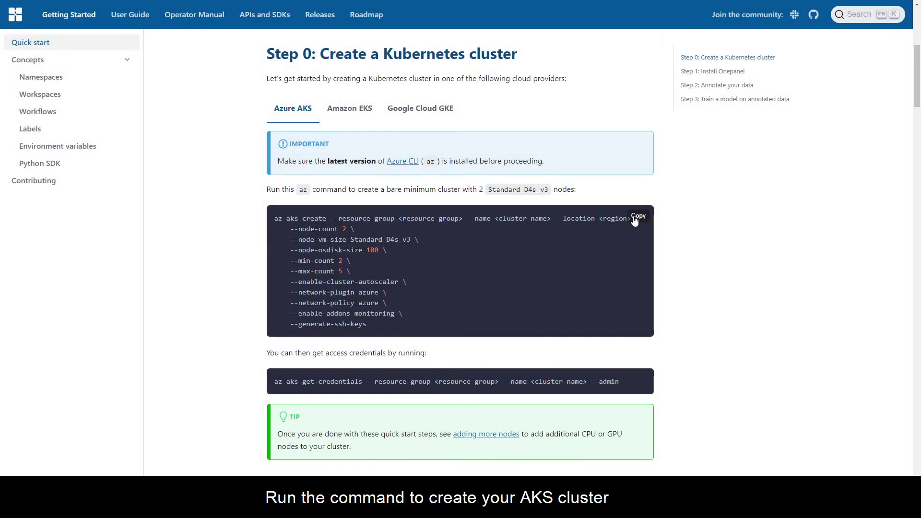
pyautogui.click(634, 220)
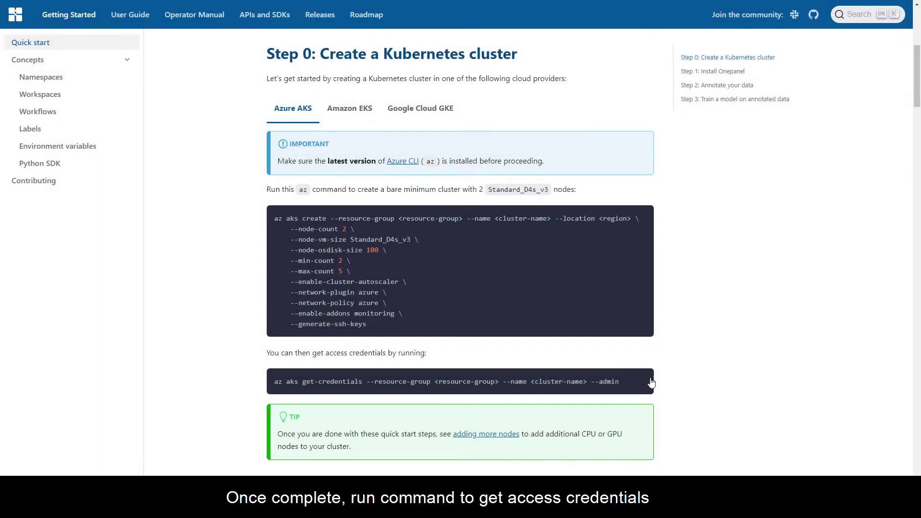
pyautogui.click(645, 381)
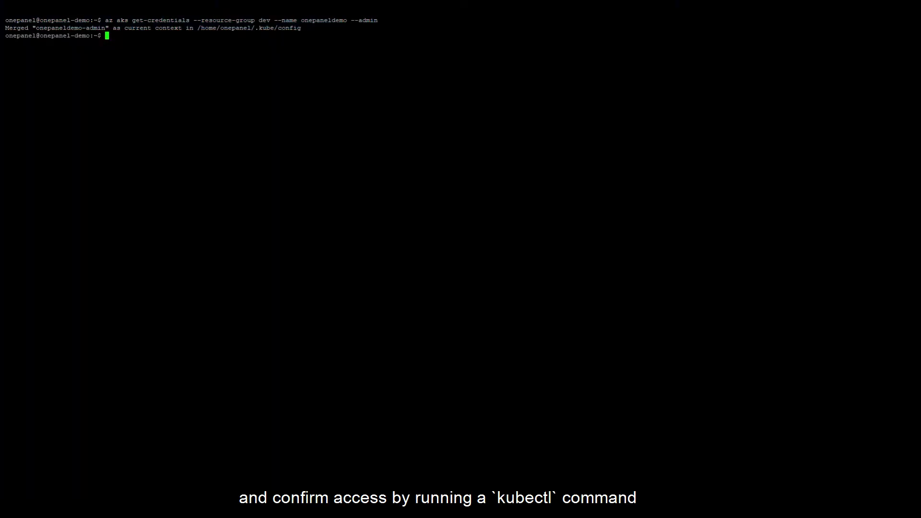
pyautogui.write('kubectl get pods -A')
pyautogui.press('Return')
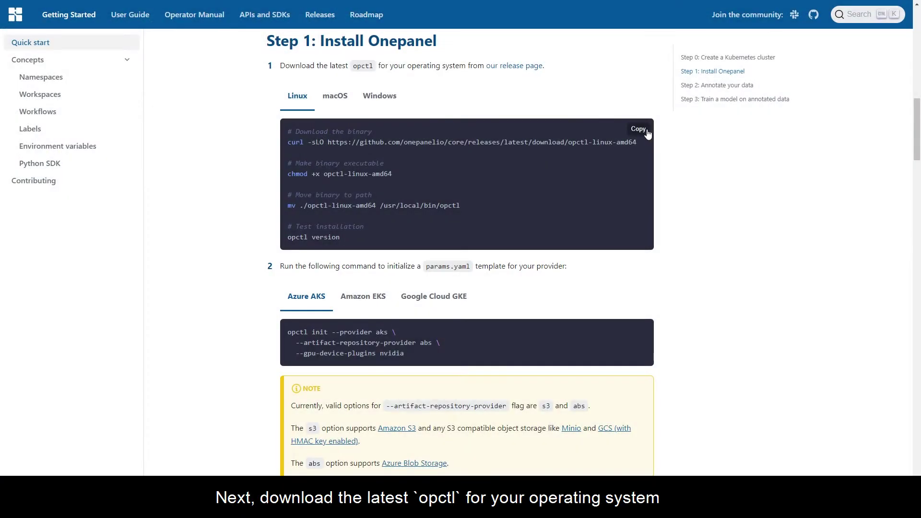
# - Download opctl, make opctl-linux-amd64 executable and move it to /usr/local/bin/opctl
pyautogui.click(646, 132)
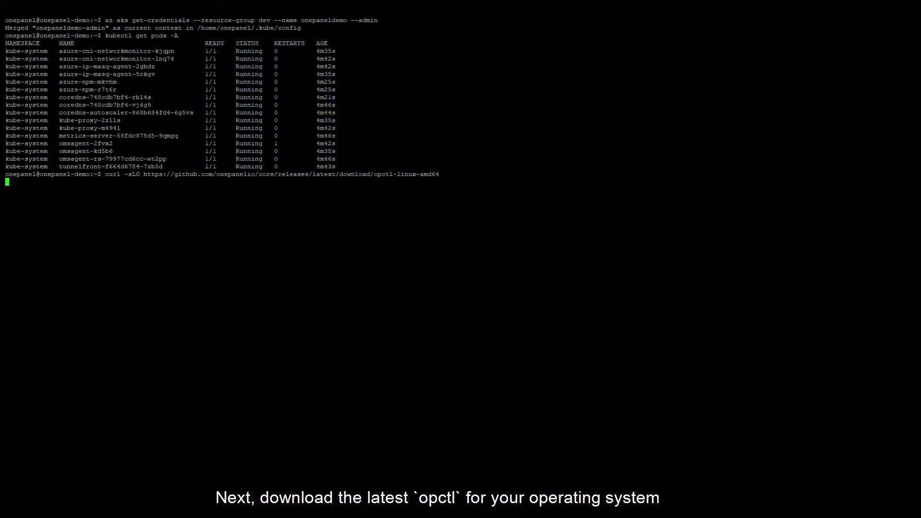
pyautogui.write('ls')
pyautogui.press('Return')
pyautogui.write('chmod +x opctl-linux-amd64')
pyautogui.press('Return')
pyautogui.write('sudo mv ./opctl-linux-amd64 /usr/local/bin/opctl')
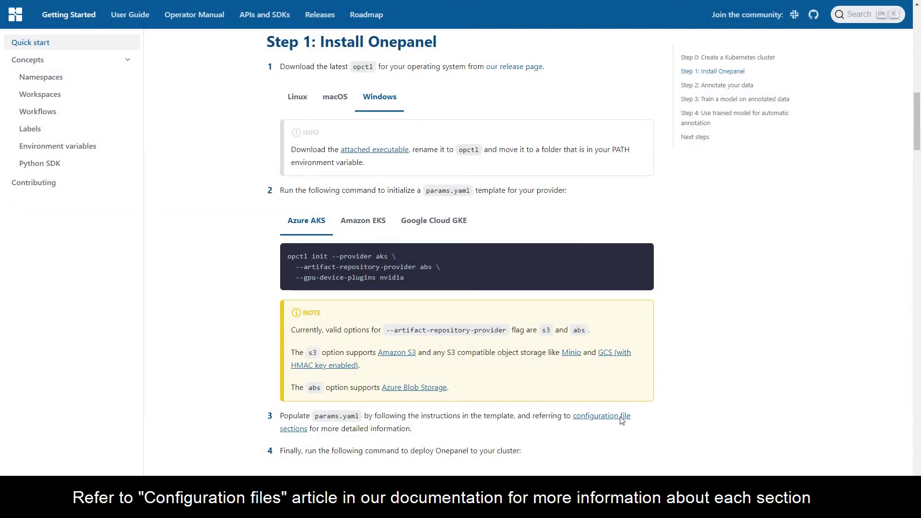
# - Set params.yaml namespace onepaneldemo, domain sub.onepanel.xyz and fqdn app.sub.onepanel.xyz
pyautogui.click(628, 418)
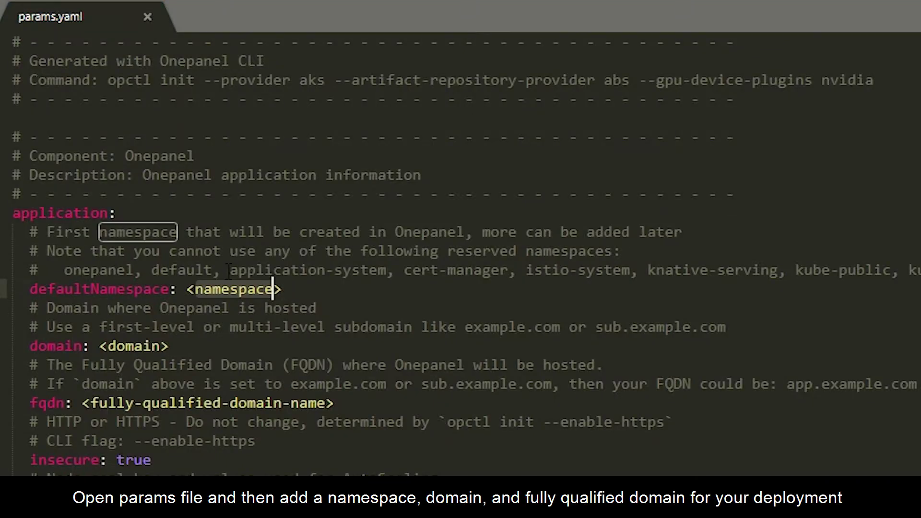
pyautogui.press('BackSpace')
pyautogui.press('BackSpace')
pyautogui.write('onepaneldemo')
pyautogui.press('Down')
pyautogui.press('Down')
pyautogui.press('Down')
pyautogui.press('BackSpace')
pyautogui.press('BackSpace')
pyautogui.press('BackSpace')
pyautogui.press('BackSpace')
pyautogui.press('BackSpace')
pyautogui.press('BackSpace')
pyautogui.press('BackSpace')
pyautogui.press('BackSpace')
pyautogui.write('sub.onepanel.xyz')
pyautogui.moveTo(82, 403); pyautogui.dragTo(334, 403)
pyautogui.write('app.sub.onepanel.xyz')
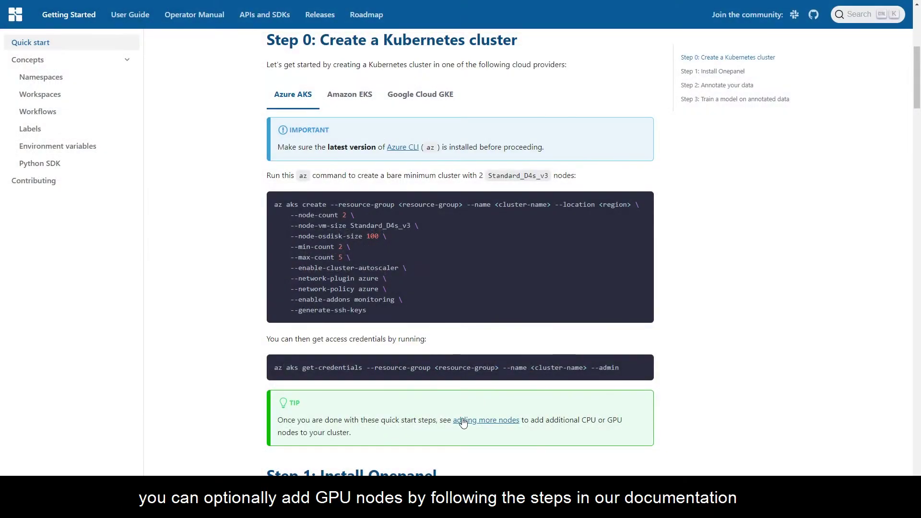
# - Run the docs' az aks nodepool add command to add a GPU node pool scaling to 5
pyautogui.click(463, 421)
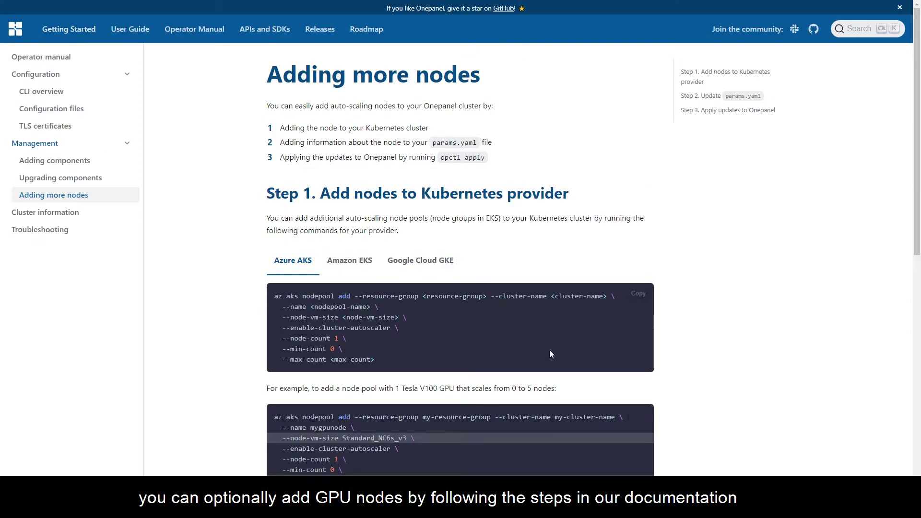
pyautogui.click(636, 294)
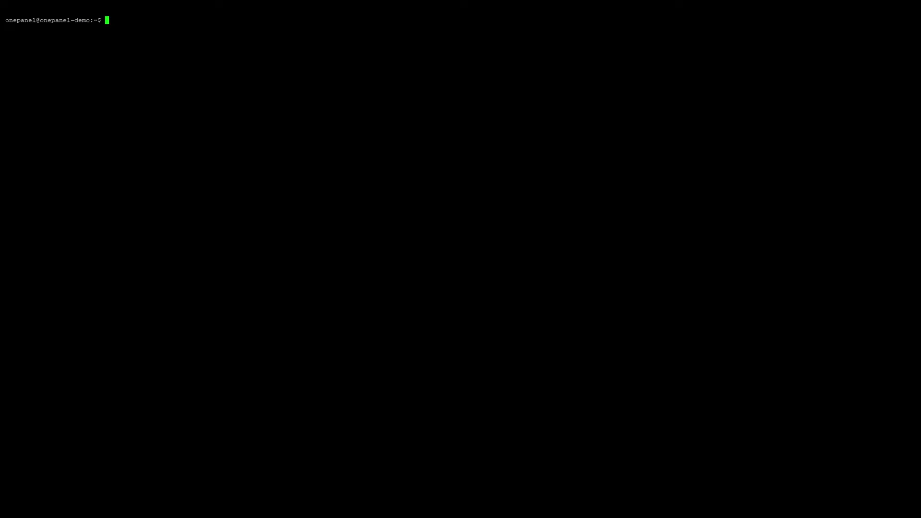
pyautogui.hotkey('ctrl', 'shift', 'v')
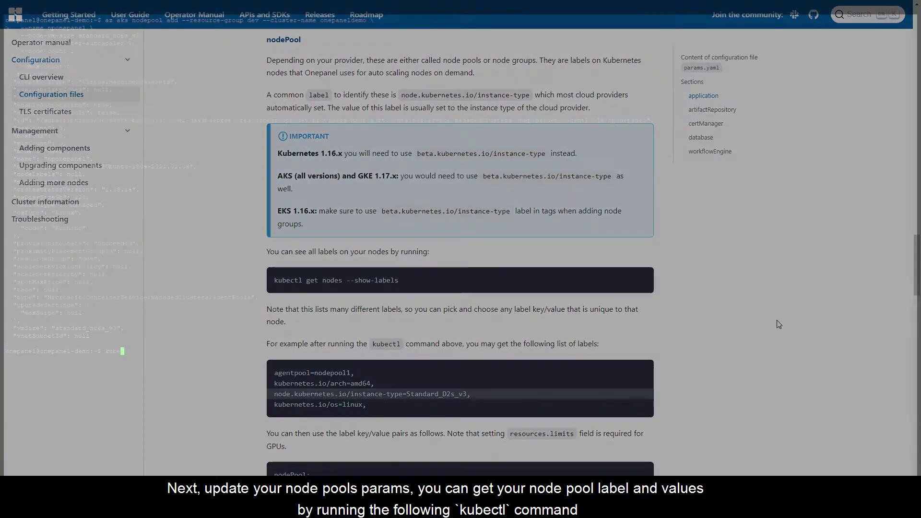
# - List node labels with kubectl get no --show-labels and copy the Azure Blob storage example
pyautogui.write('kubectl get no --show-labels')
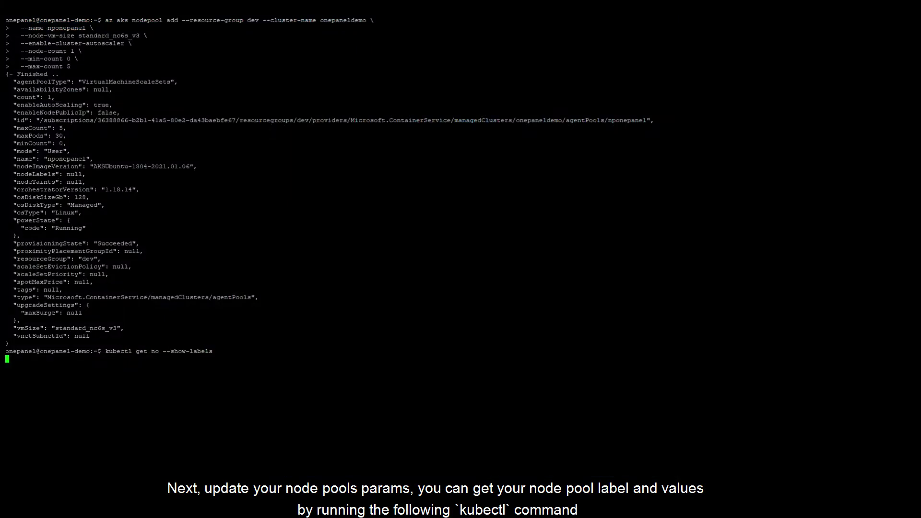
pyautogui.moveTo(593, 443); pyautogui.dragTo(785, 443)
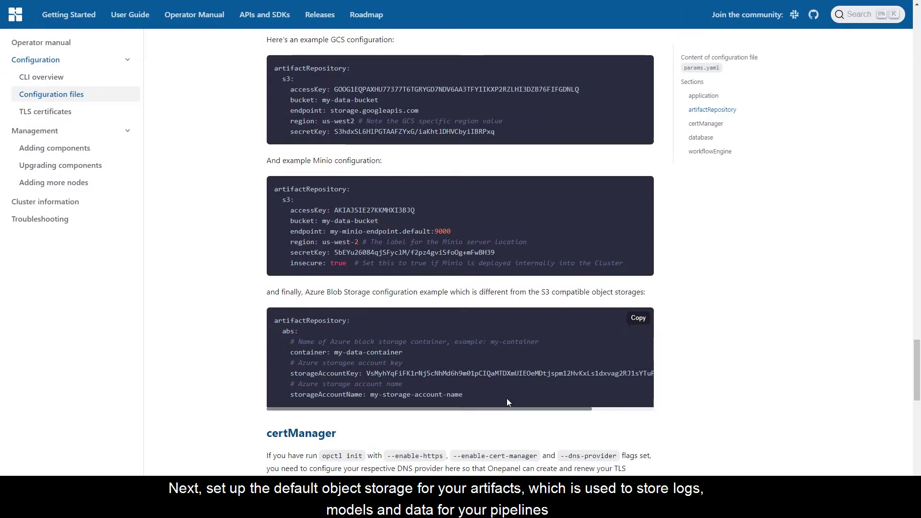
pyautogui.moveTo(507, 398); pyautogui.dragTo(279, 323)
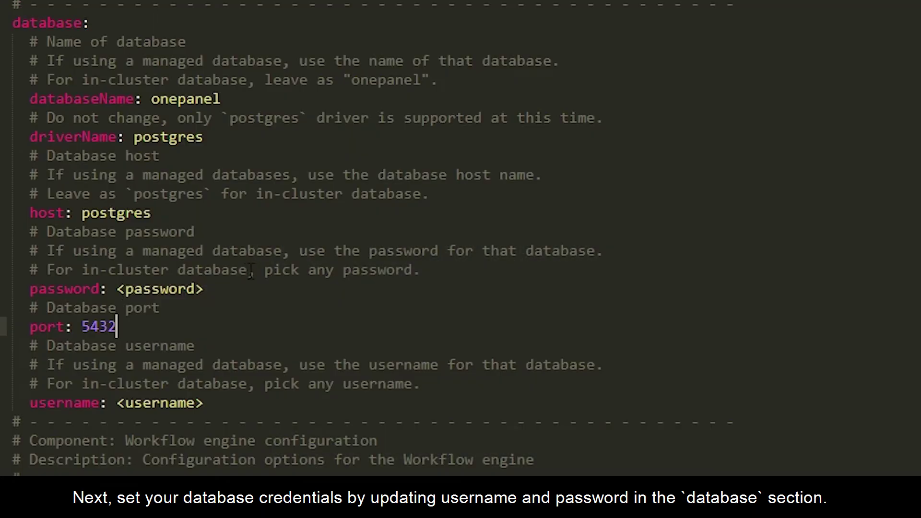
# - Fill in the database password and username placeholders in params.yaml
pyautogui.moveTo(203, 289); pyautogui.dragTo(117, 267)
pyautogui.write('onepanel')
pyautogui.moveTo(203, 403); pyautogui.dragTo(117, 403)
pyautogui.write('onepaneldemo')
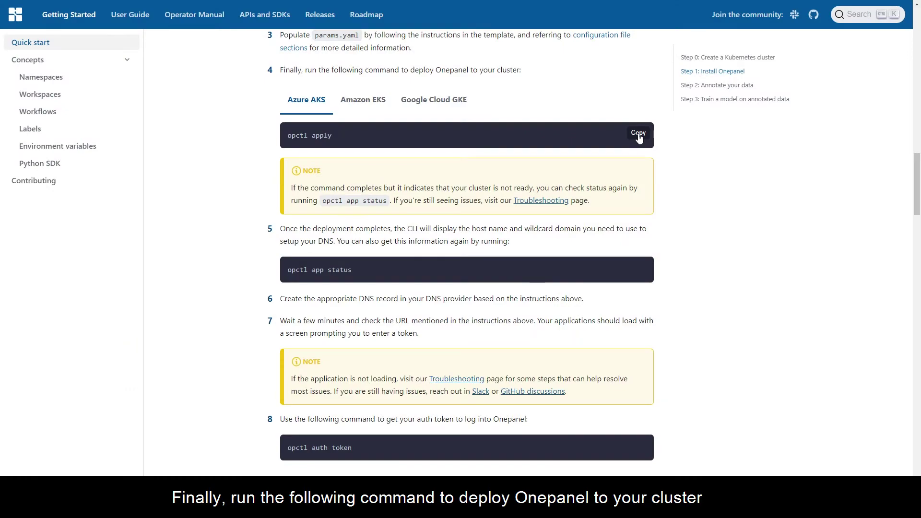
# - Deploy Onepanel with opctl apply, note the DNS record output, and enter opctl app status
pyautogui.click(639, 139)
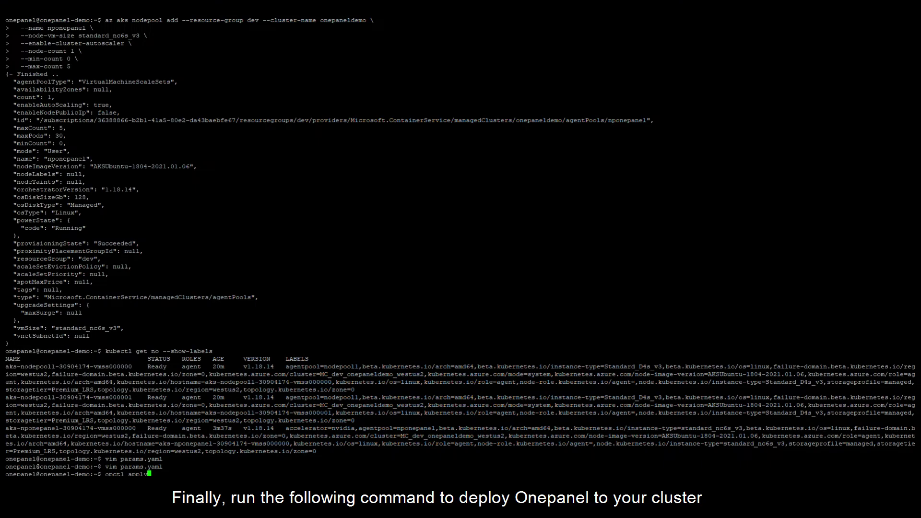
pyautogui.press('Return')
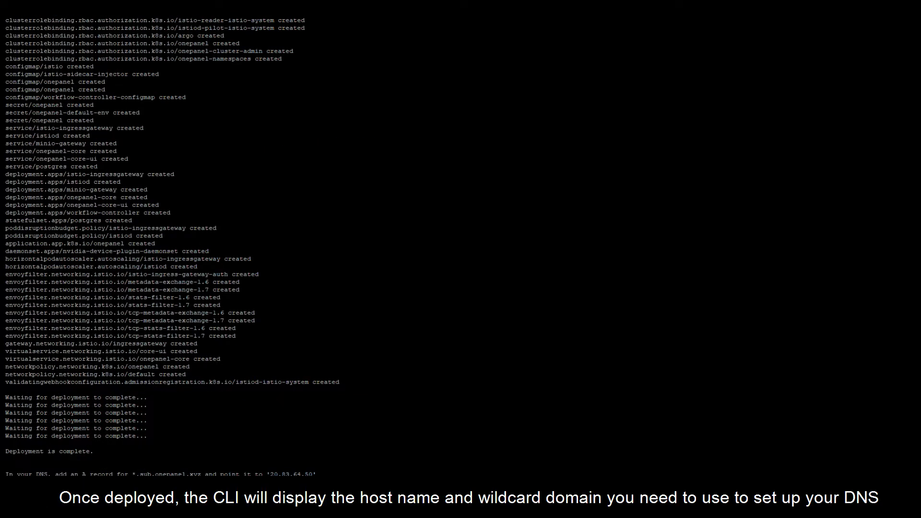
pyautogui.moveTo(911, 482); pyautogui.dragTo(9, 478)
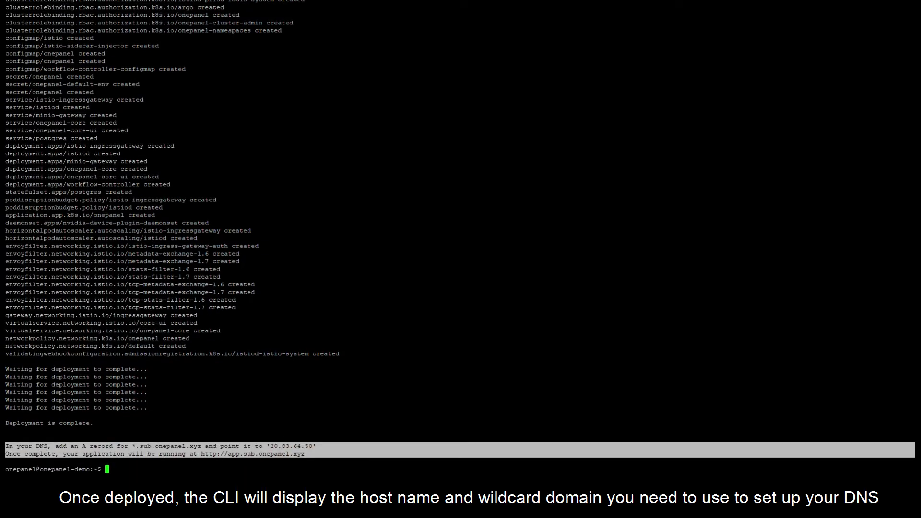
pyautogui.click(9, 449)
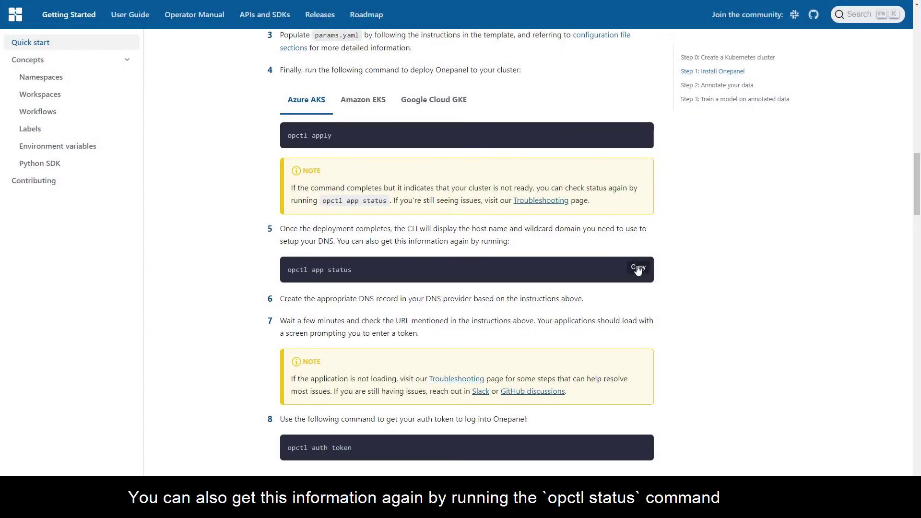
pyautogui.click(638, 269)
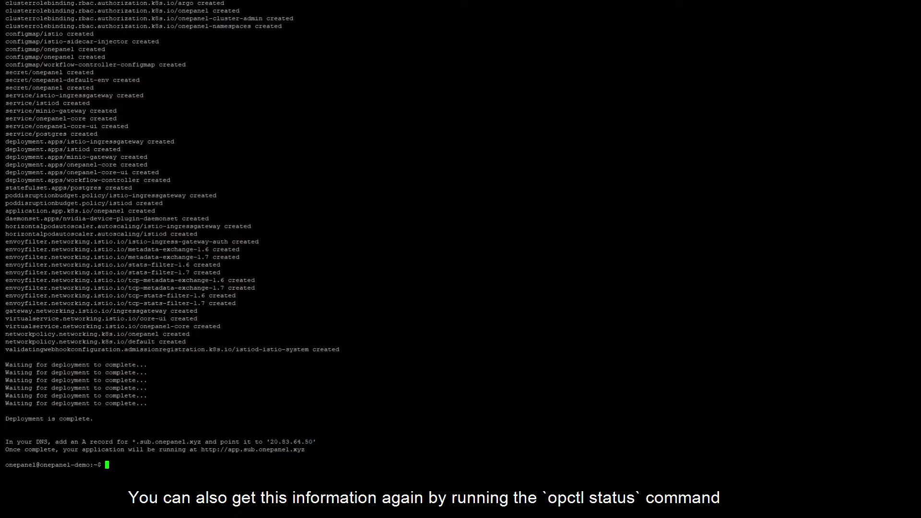
pyautogui.press('shift+Insert')
# - Check deployment status, then point the *.sub A record to 20.83.64.50 and save
pyautogui.press('Return')
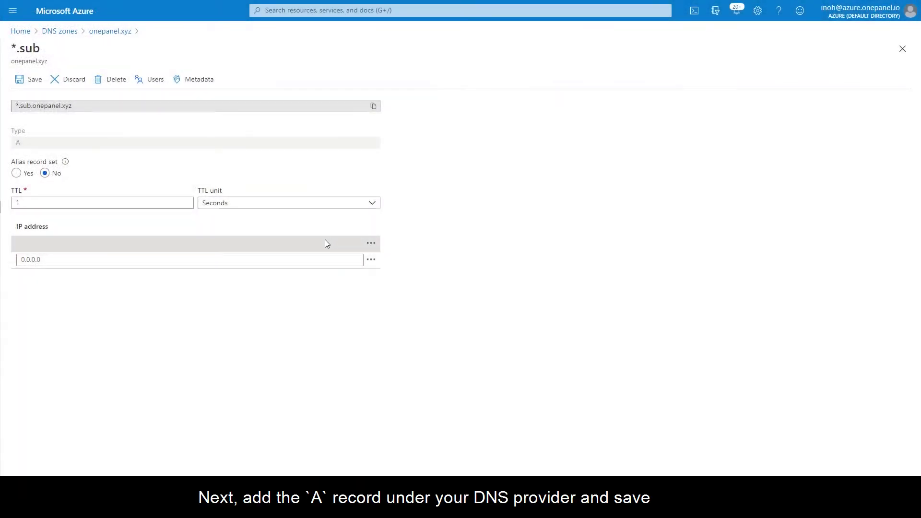
pyautogui.click(325, 240)
pyautogui.hotkey('ctrl', 'v')
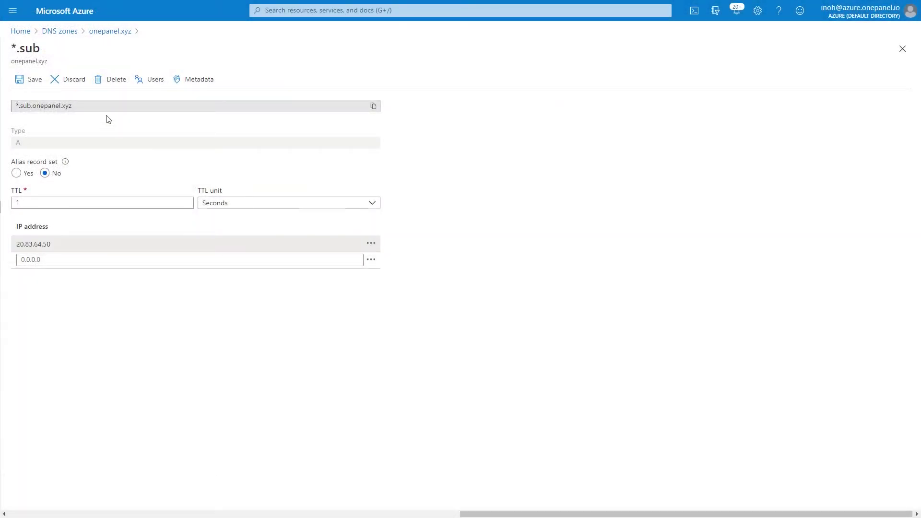
pyautogui.click(41, 81)
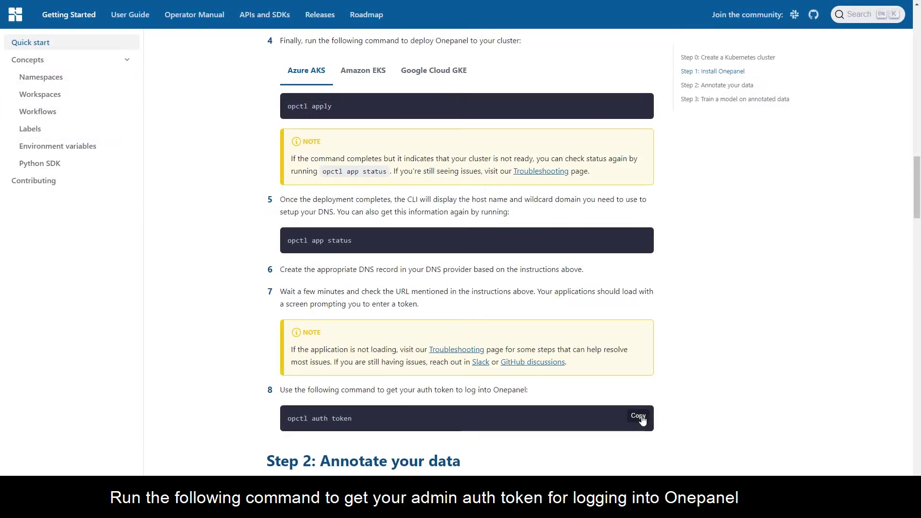
# - Get the token with opctl auth token and log into Onepanel as admin with it
pyautogui.click(642, 418)
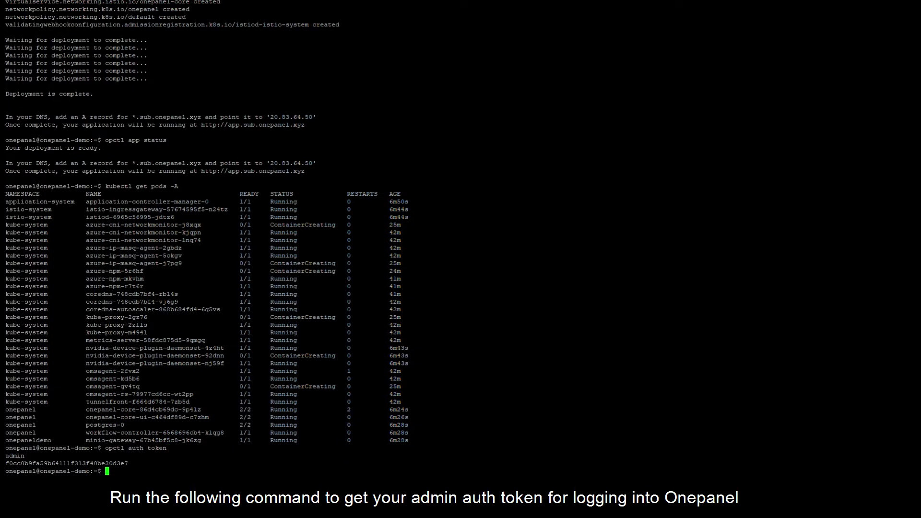
pyautogui.doubleClick(110, 463)
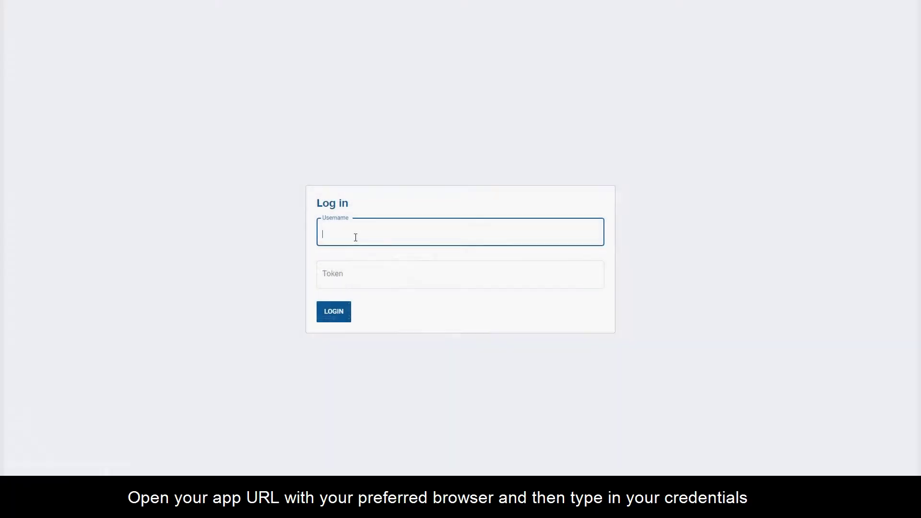
pyautogui.write('admin')
pyautogui.press('Tab')
pyautogui.hotkey('ctrl', 'v')
pyautogui.press('Return')
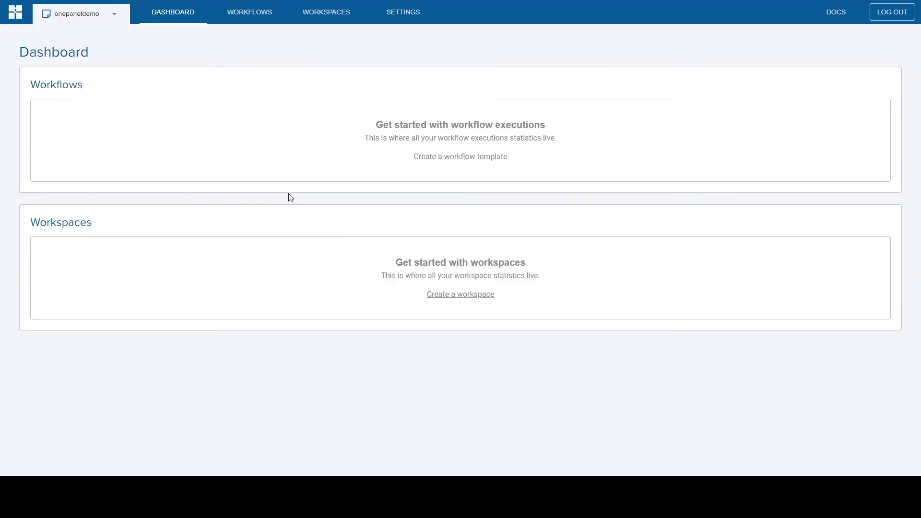
# - Create and run a CVAT-template workspace named cvat on the CPU: 4, RAM: 16 GB node pool
pyautogui.click(328, 14)
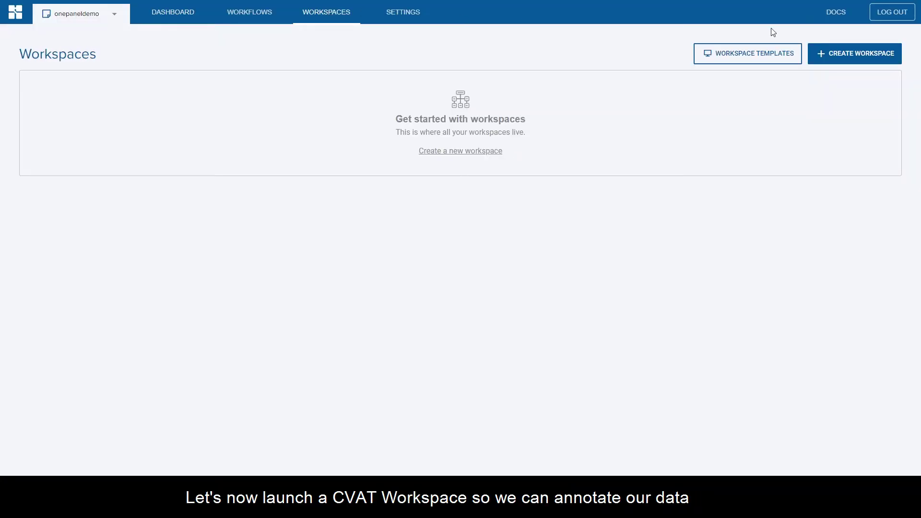
pyautogui.click(832, 53)
pyautogui.click(552, 191)
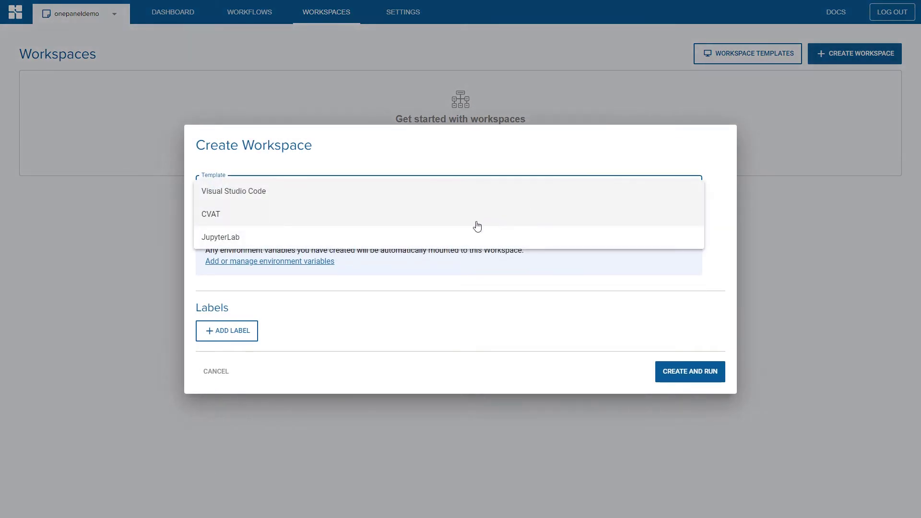
pyautogui.click(474, 224)
pyautogui.moveTo(223, 139); pyautogui.dragTo(191, 139)
pyautogui.write('cvat')
pyautogui.click(259, 194)
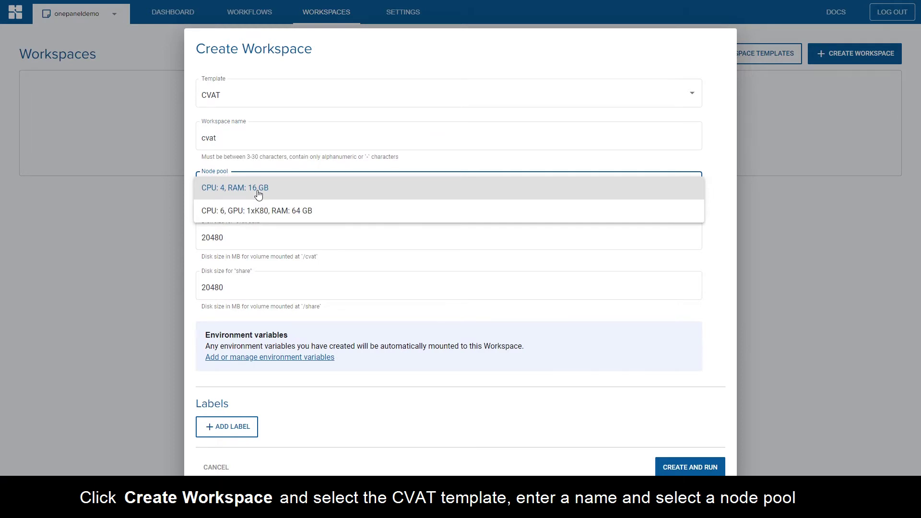
pyautogui.click(258, 193)
pyautogui.click(685, 466)
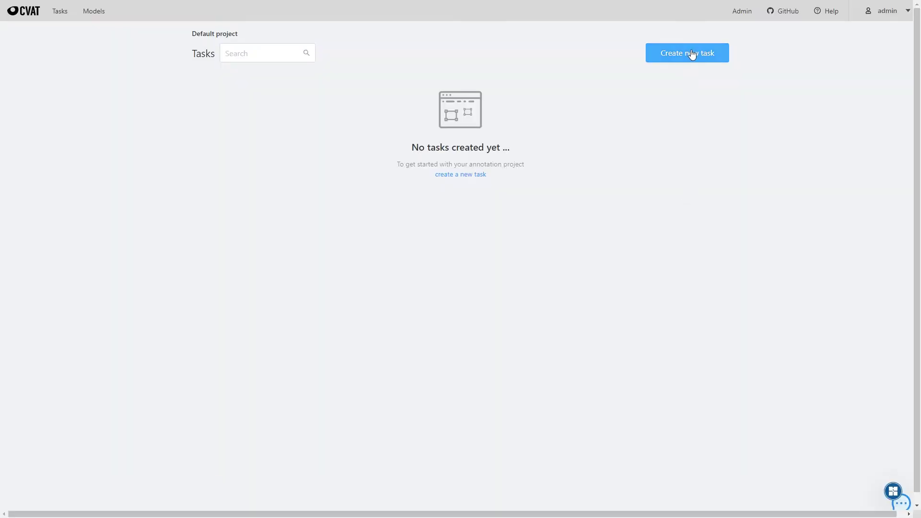
# - Start task pothole_detection with label water-pothole, sourcing files from the connected file share
pyautogui.click(691, 52)
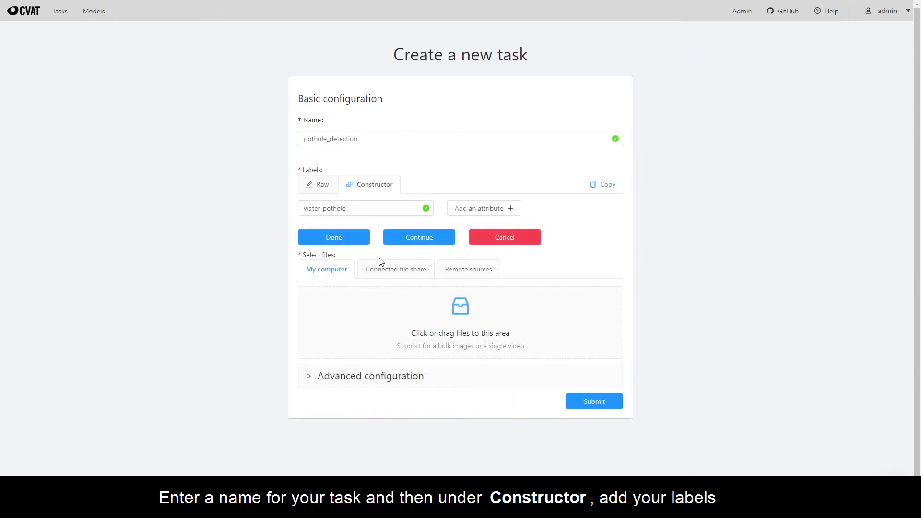
pyautogui.click(325, 244)
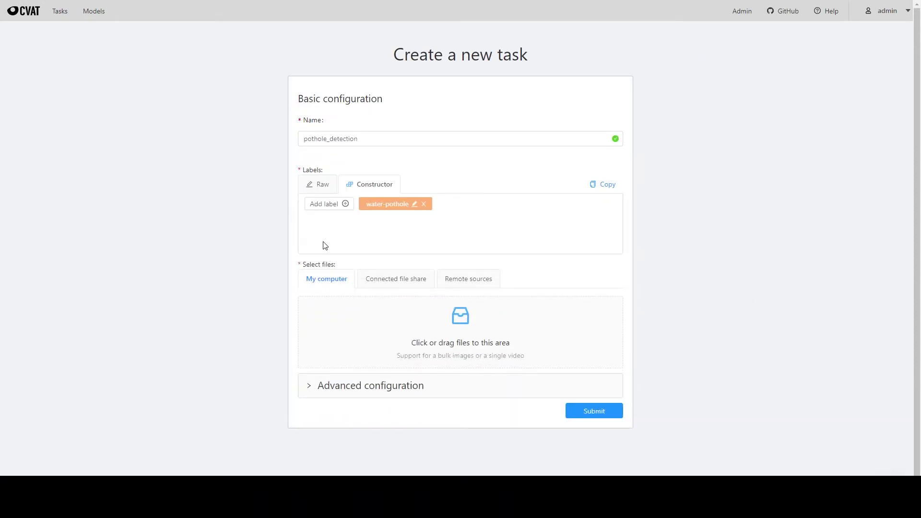
pyautogui.click(385, 282)
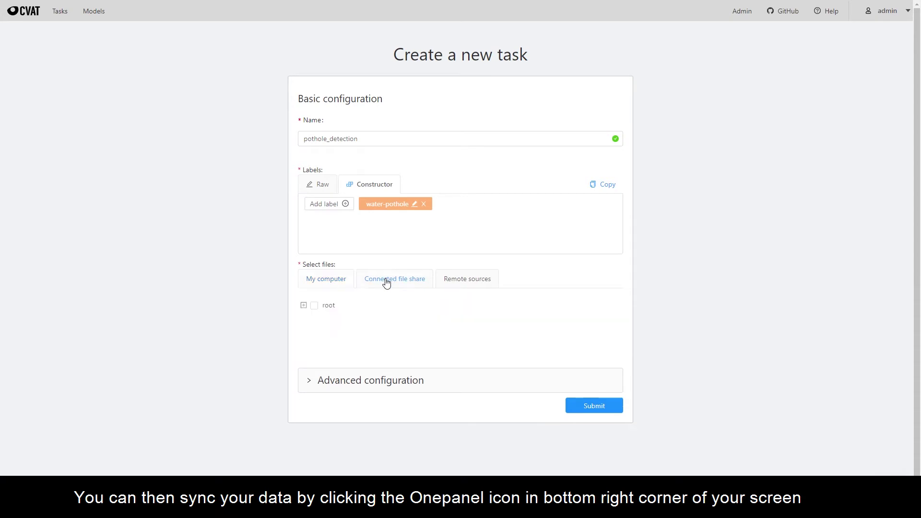
pyautogui.click(304, 305)
pyautogui.scroll(-1, 309, 308)
# - Set the workspace sync path to /share/data/ and browse object storage to the raw-data folder
pyautogui.click(893, 461)
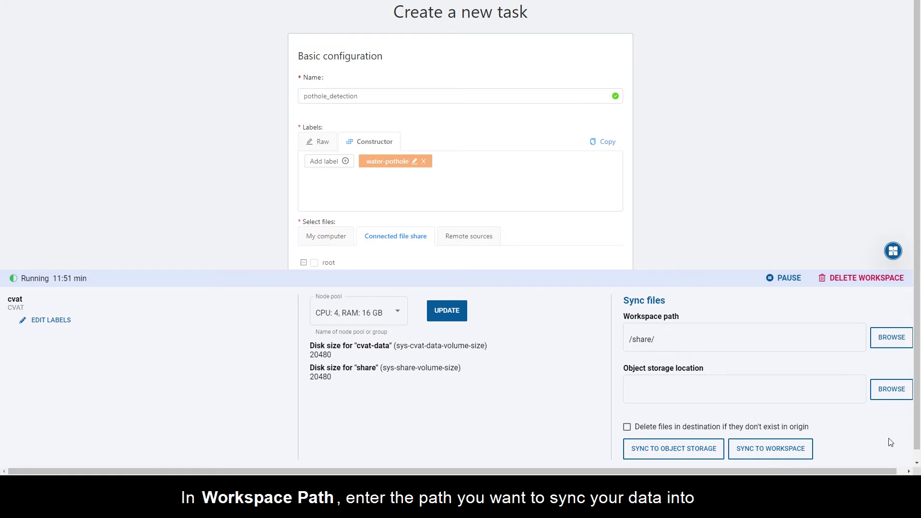
pyautogui.click(794, 344)
pyautogui.write('data')
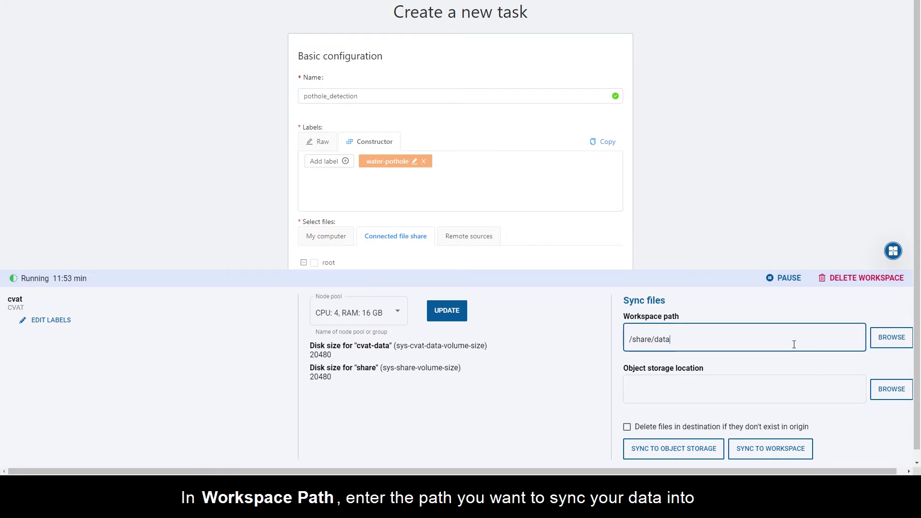
pyautogui.write('/')
pyautogui.click(891, 395)
pyautogui.click(247, 97)
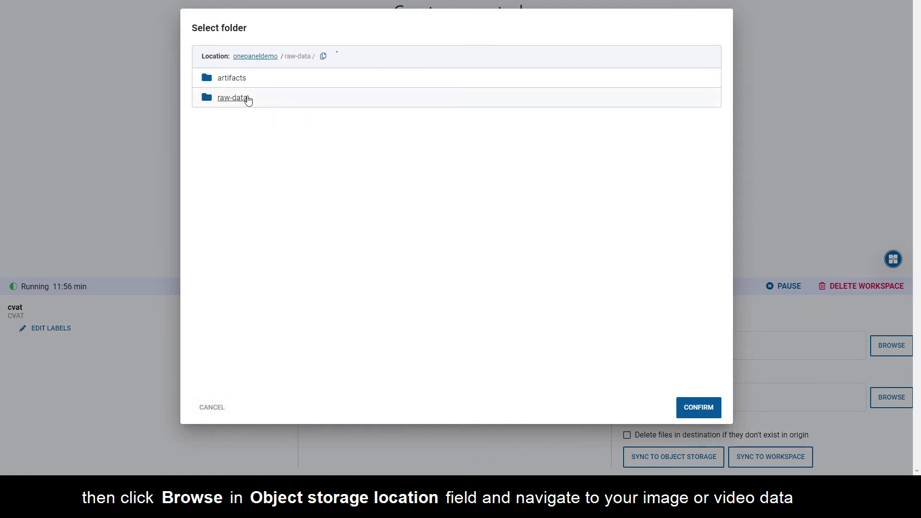
# - Sync the raw-data storage images into the workspace
pyautogui.click(698, 407)
pyautogui.click(750, 448)
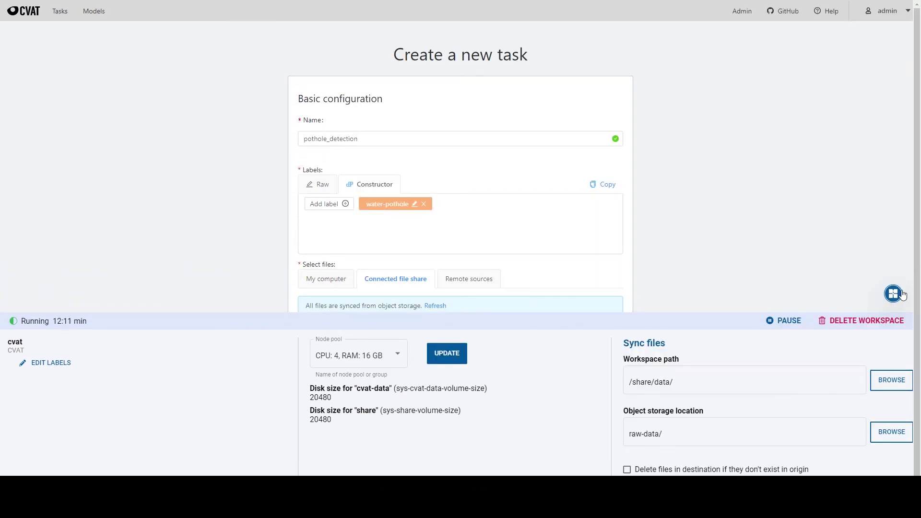
pyautogui.click(899, 297)
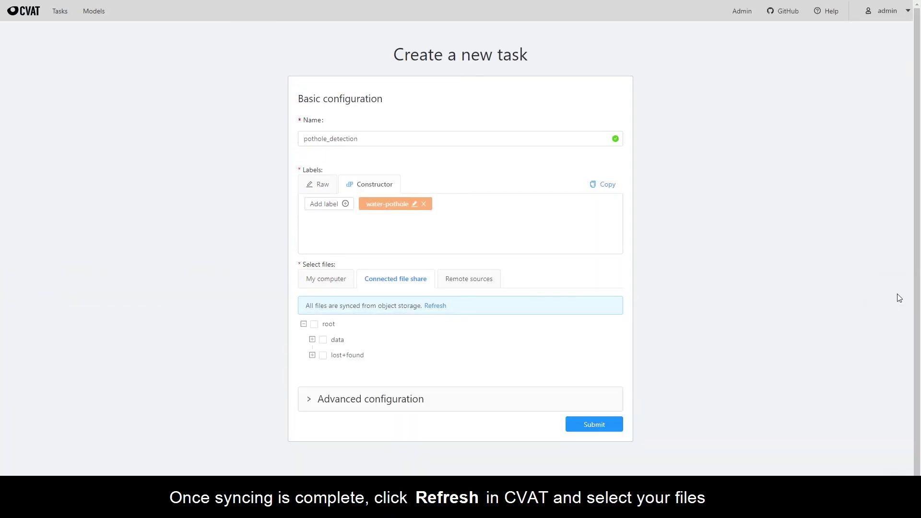
# - Create the pothole_detection task from every file in the data folder, then return to Tasks
pyautogui.click(437, 307)
pyautogui.click(305, 306)
pyautogui.click(313, 322)
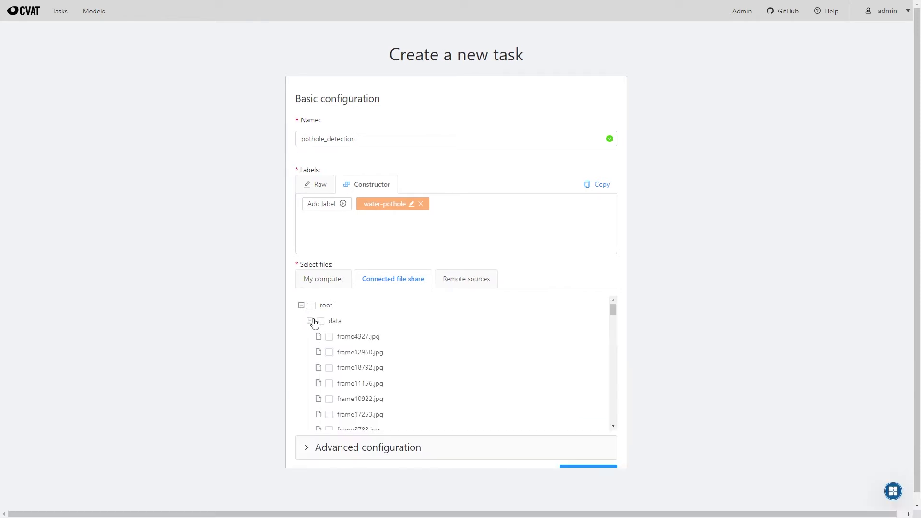
pyautogui.click(321, 321)
pyautogui.scroll(-1, 625, 355)
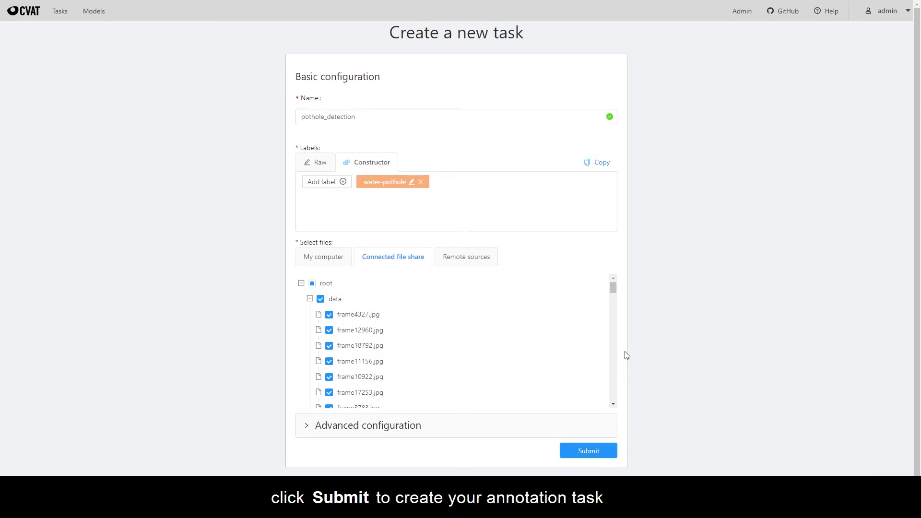
pyautogui.click(579, 451)
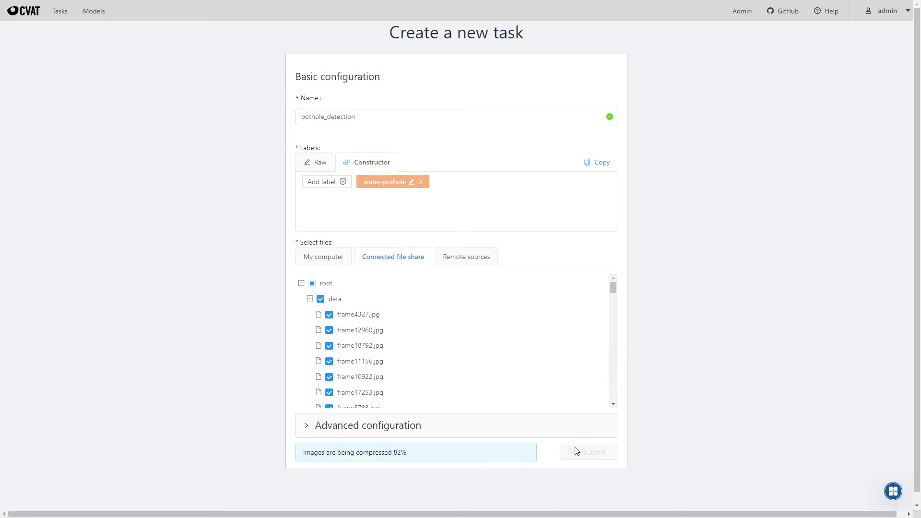
pyautogui.click(54, 11)
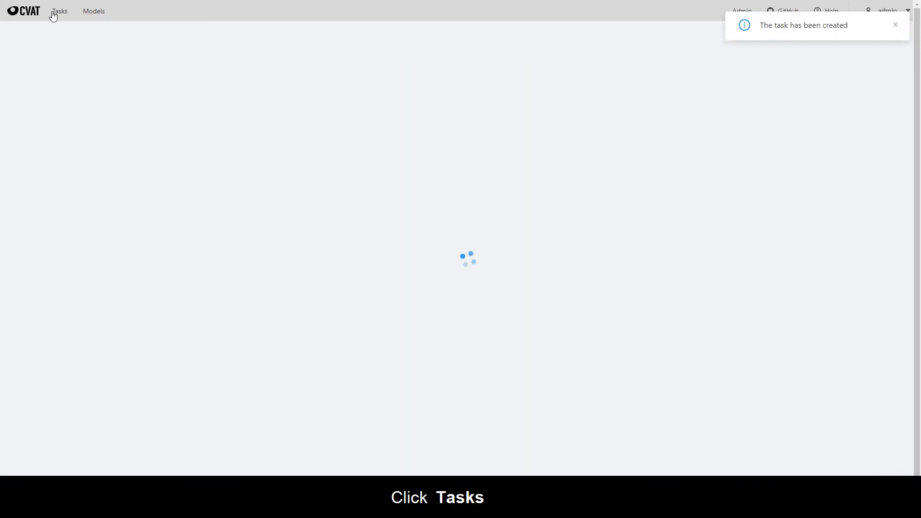
# - Open Job #1 of pothole_detection and trace a water-pothole polygon around the pothole
pyautogui.click(699, 89)
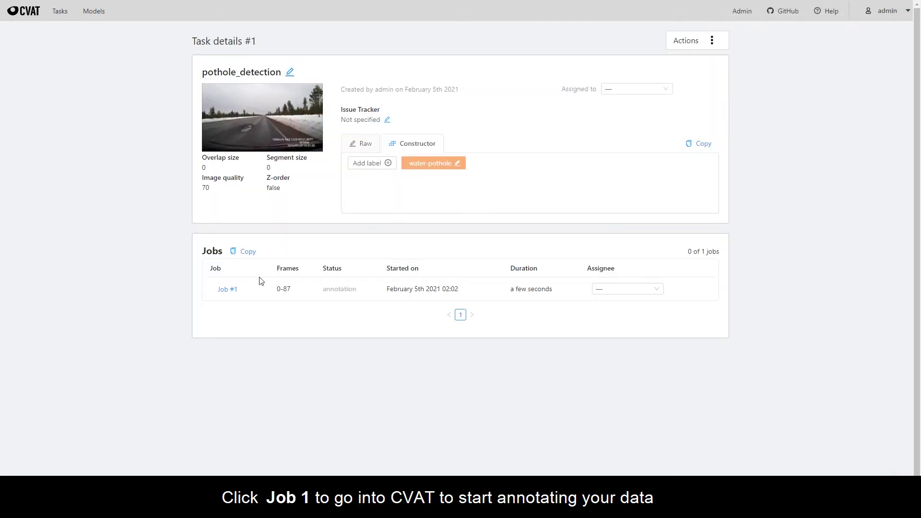
pyautogui.click(226, 289)
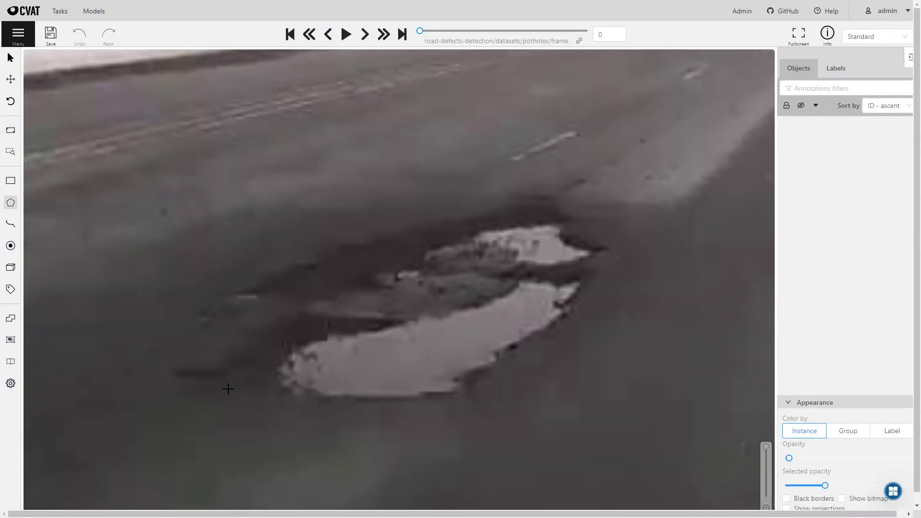
pyautogui.click(219, 378)
pyautogui.click(236, 353)
pyautogui.click(271, 330)
pyautogui.click(298, 312)
pyautogui.click(292, 301)
pyautogui.click(245, 303)
pyautogui.click(224, 295)
pyautogui.click(288, 269)
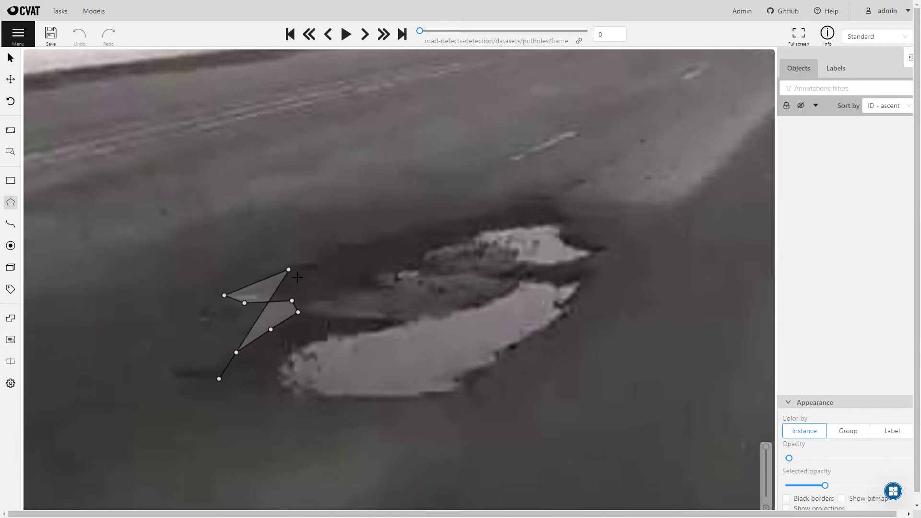
pyautogui.moveTo(307, 269)
pyautogui.mouseDown()
pyautogui.moveTo(513, 209)
pyautogui.moveTo(576, 220)
pyautogui.moveTo(593, 292)
pyautogui.mouseUp()
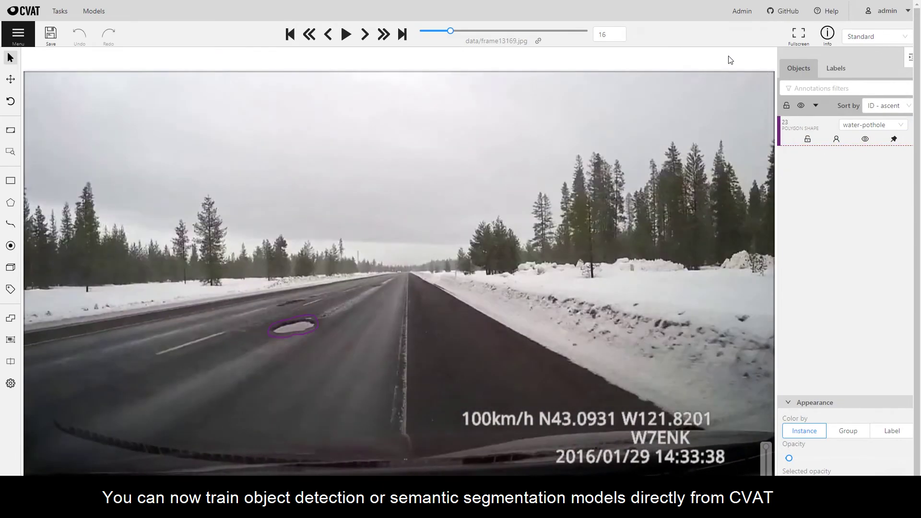
# - Save the annotations and choose MaskRCNN Training as the task's training workflow
pyautogui.hotkey('ctrl', 's')
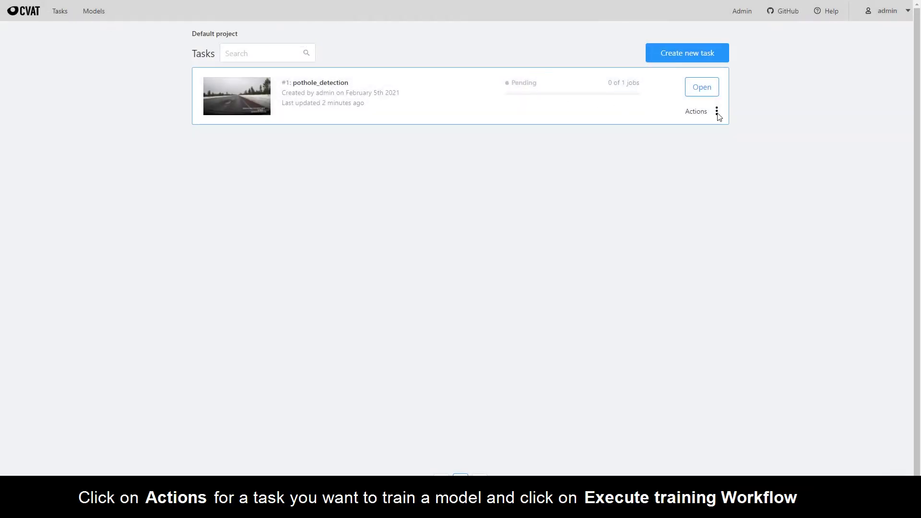
pyautogui.click(718, 114)
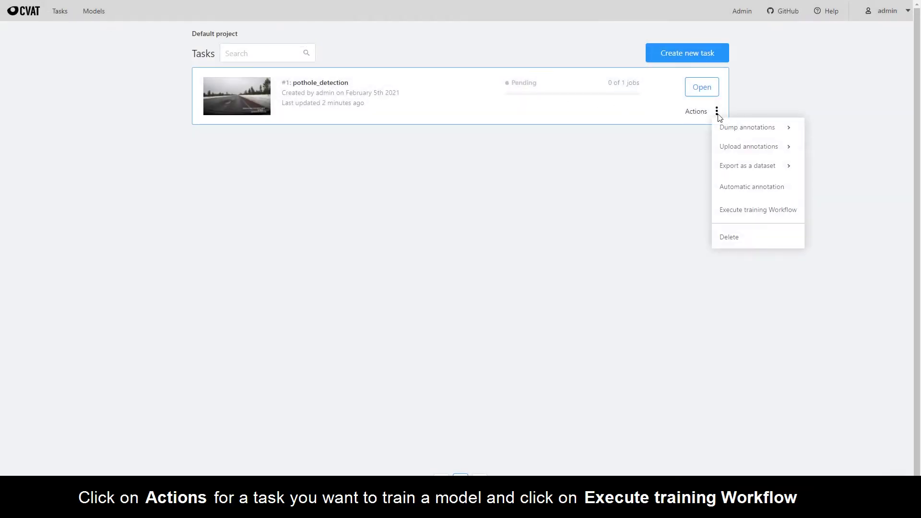
pyautogui.click(735, 211)
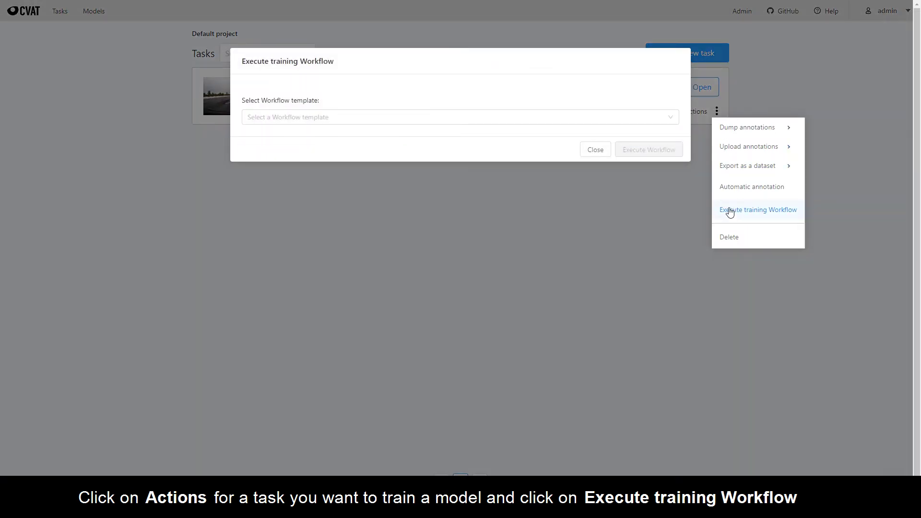
pyautogui.click(578, 120)
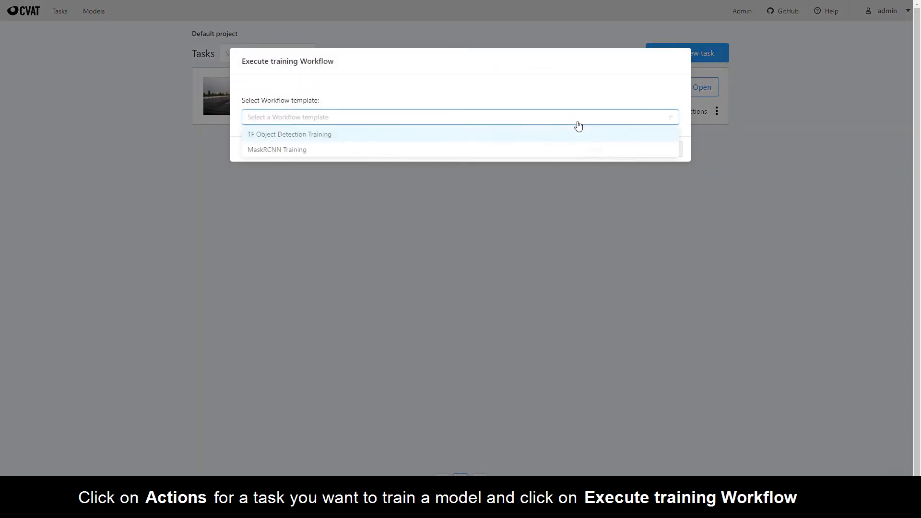
pyautogui.click(544, 149)
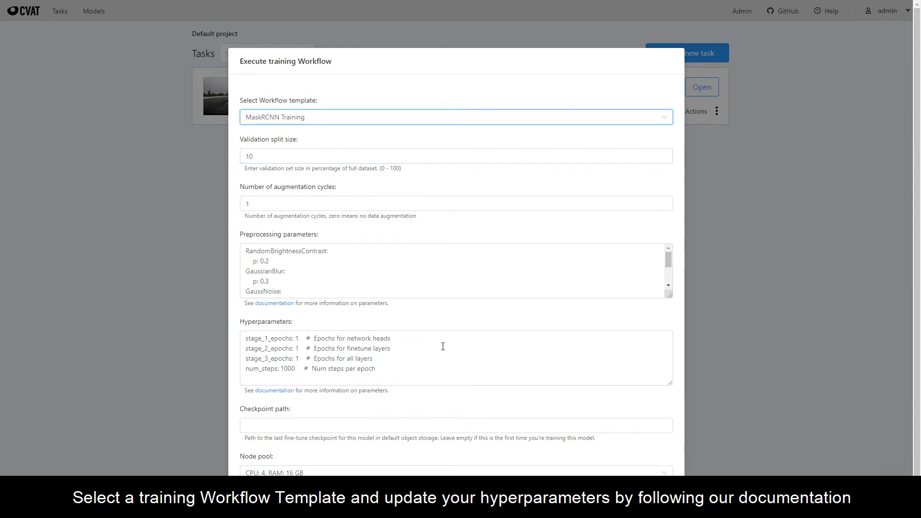
# - Run the training on the CPU: 6, GPU: 1xK80, RAM: 64 GB node pool
pyautogui.click(455, 472)
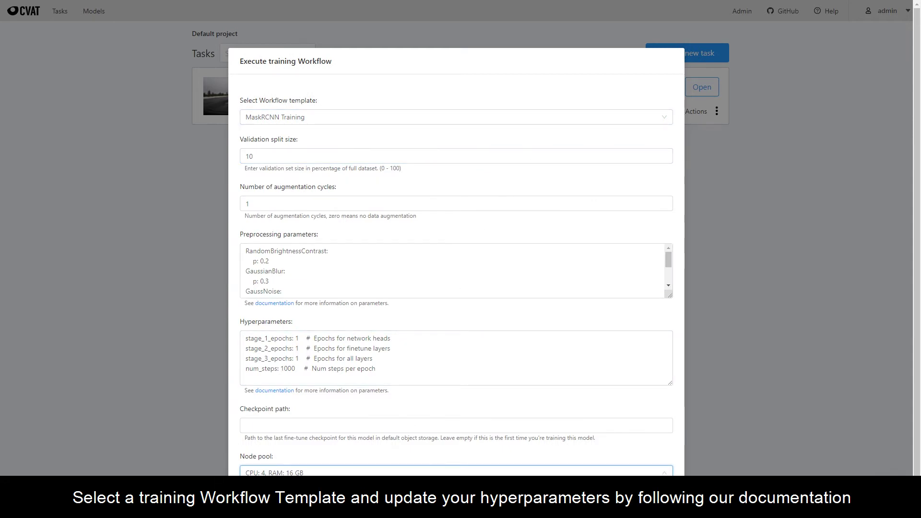
pyautogui.click(476, 502)
pyautogui.scroll(-1, 772, 403)
pyautogui.click(645, 496)
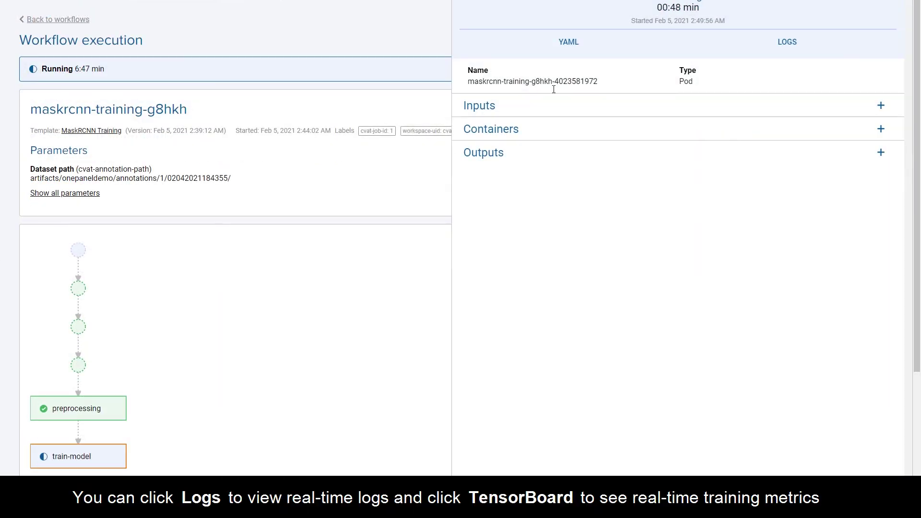
# - Check the training run's live logs and its TensorBoard metrics
pyautogui.click(746, 44)
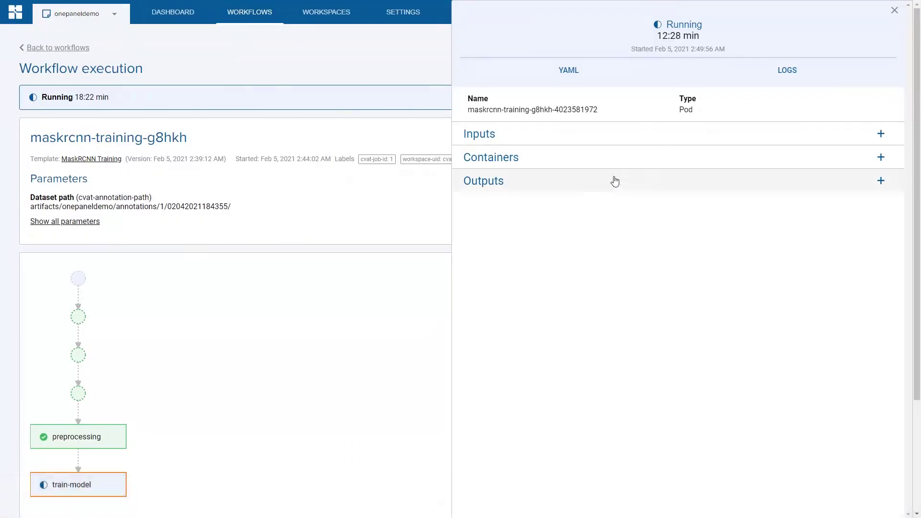
pyautogui.click(615, 181)
pyautogui.click(526, 225)
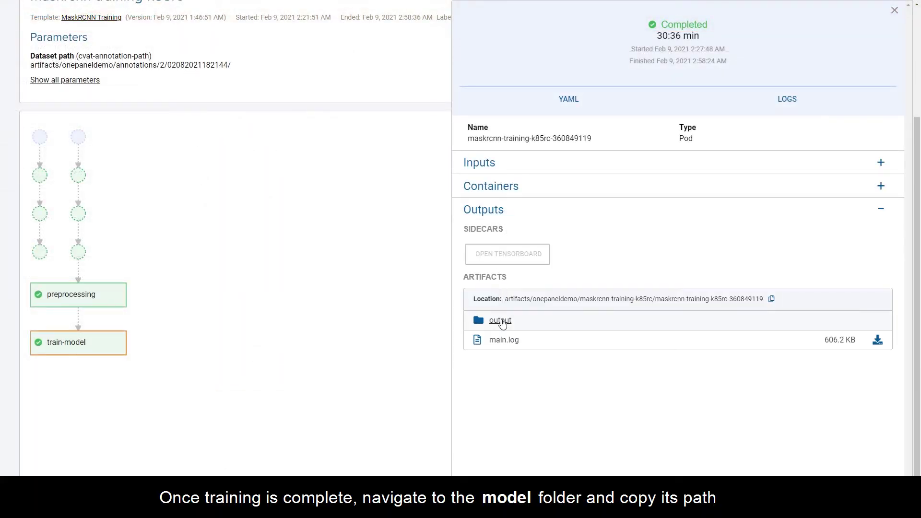
# - Copy the storage path of the run's output/model folder
pyautogui.click(500, 320)
pyautogui.click(500, 361)
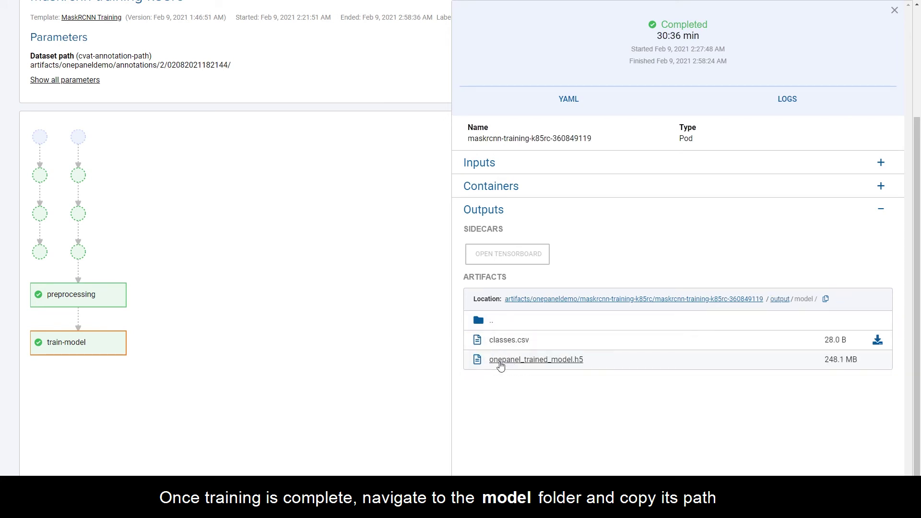
pyautogui.click(826, 300)
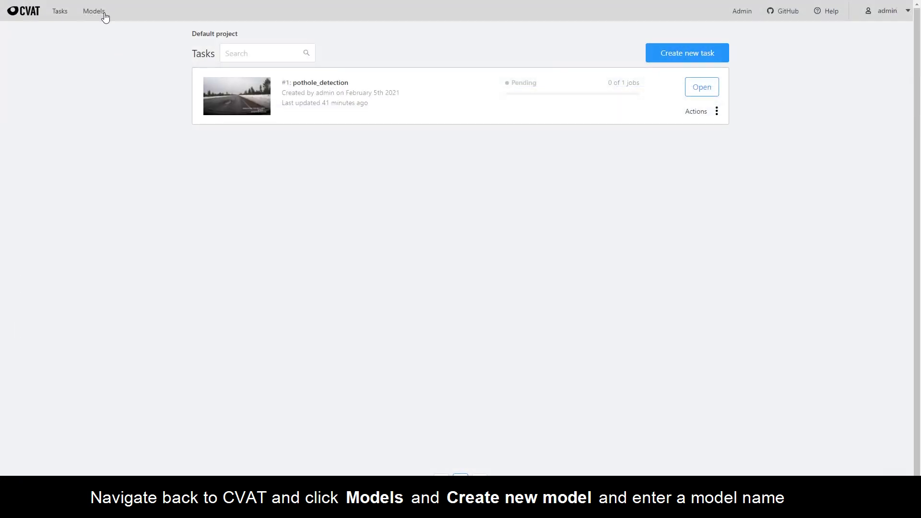
# - Start a new CVAT model named pothole_detector_model
pyautogui.click(102, 14)
pyautogui.click(643, 48)
pyautogui.click(311, 120)
pyautogui.write('pothole_detector_model')
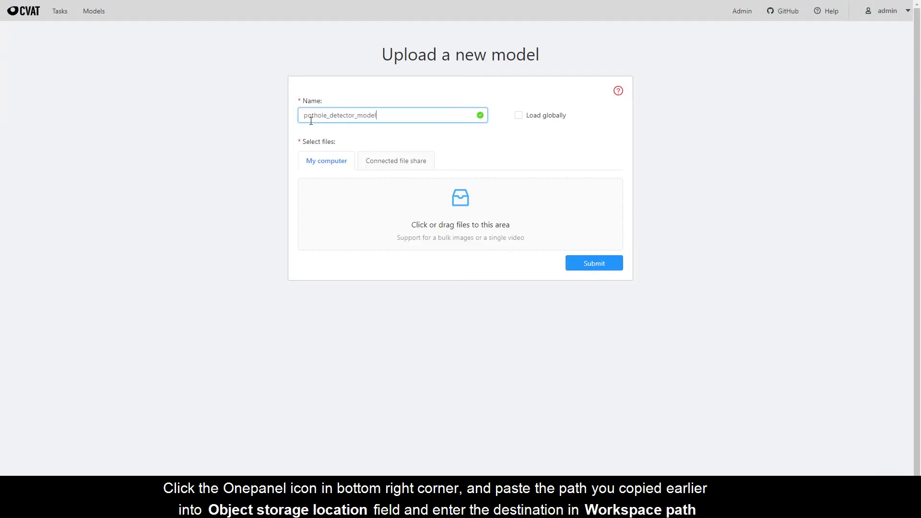
# - Sync the copied model storage path into the workspace folder model/
pyautogui.click(428, 343)
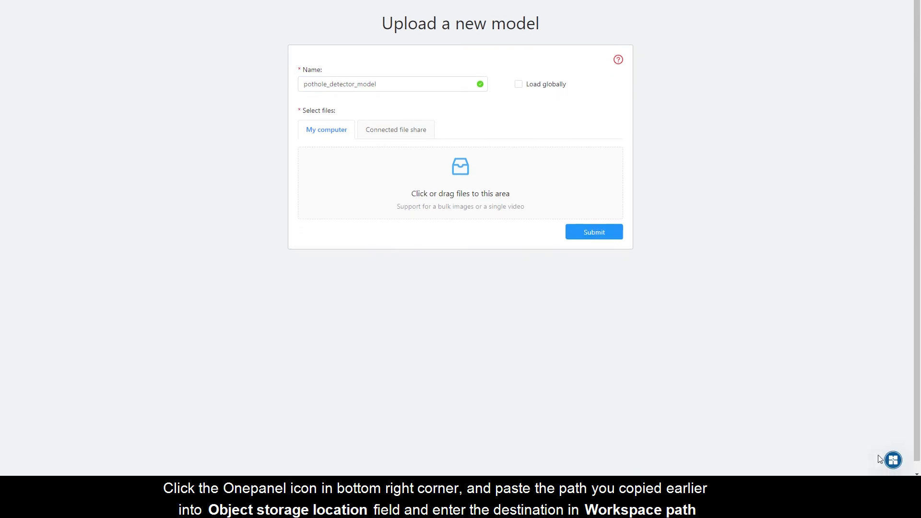
pyautogui.click(891, 459)
pyautogui.click(749, 357)
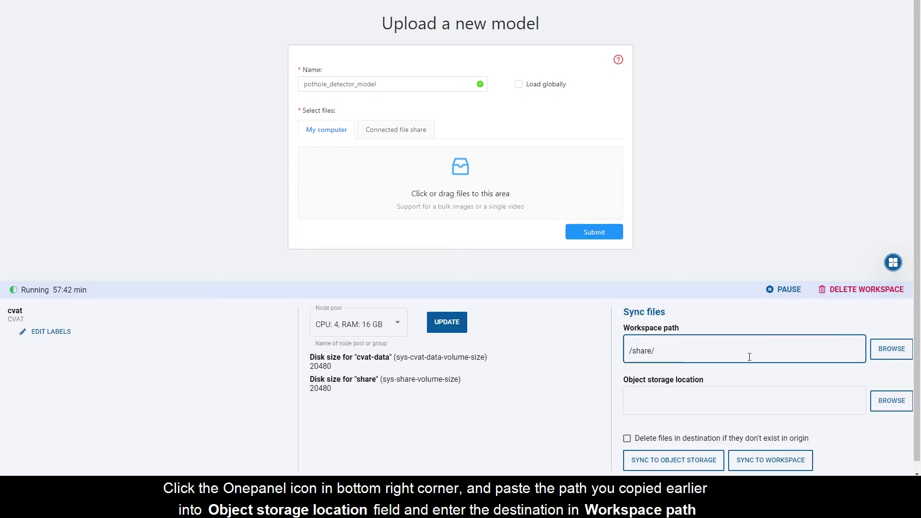
pyautogui.write('model')
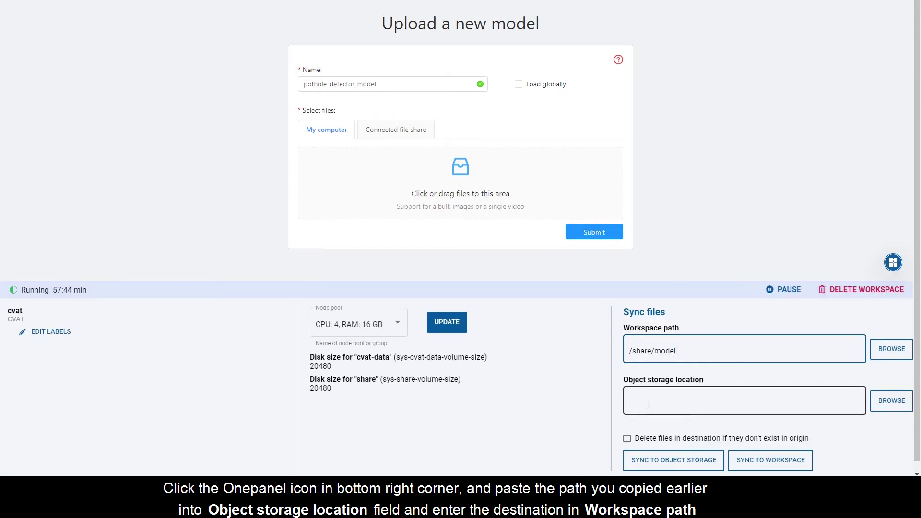
pyautogui.write('/')
pyautogui.click(647, 404)
pyautogui.hotkey('ctrl', 'v')
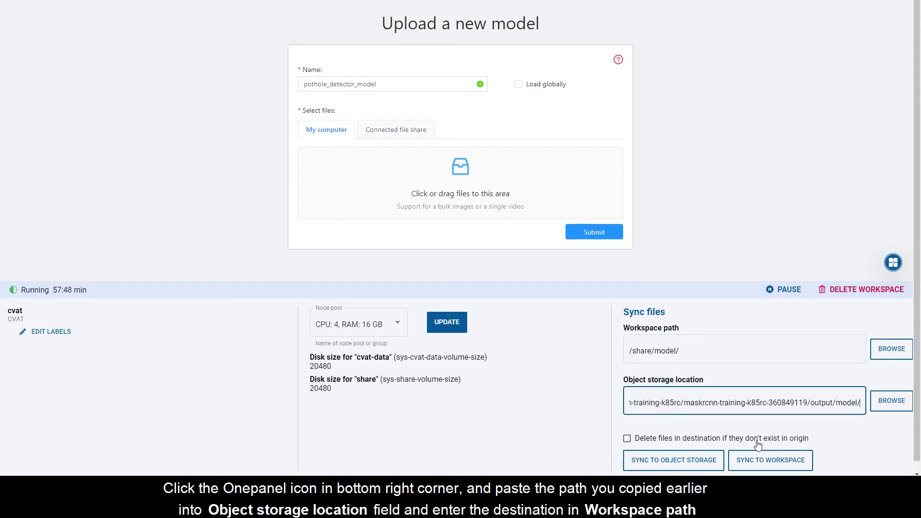
pyautogui.click(767, 462)
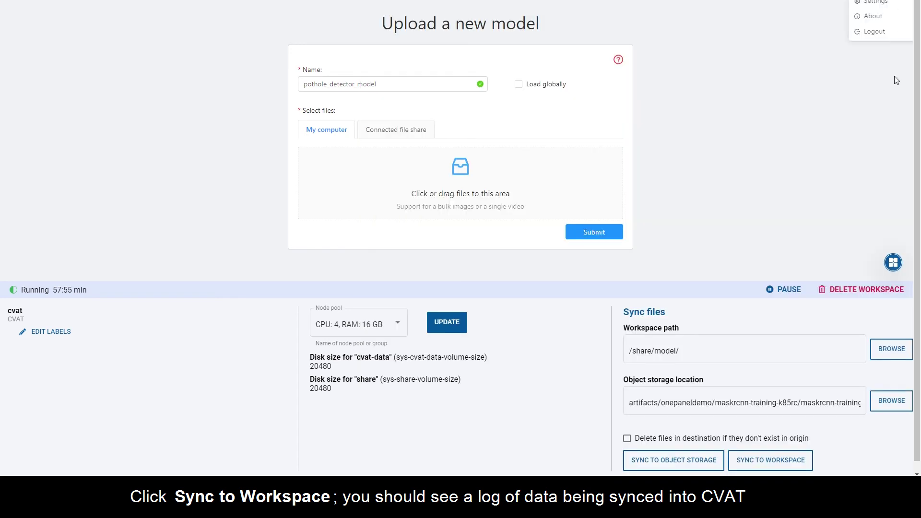
pyautogui.click(892, 263)
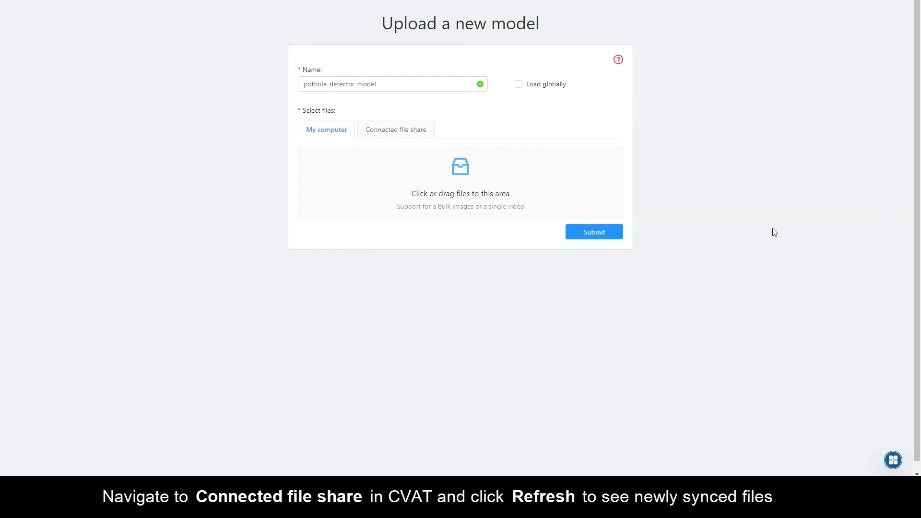
# - Select the model folder from the connected file share, submit the upload, and return to Tasks
pyautogui.click(395, 130)
pyautogui.click(433, 154)
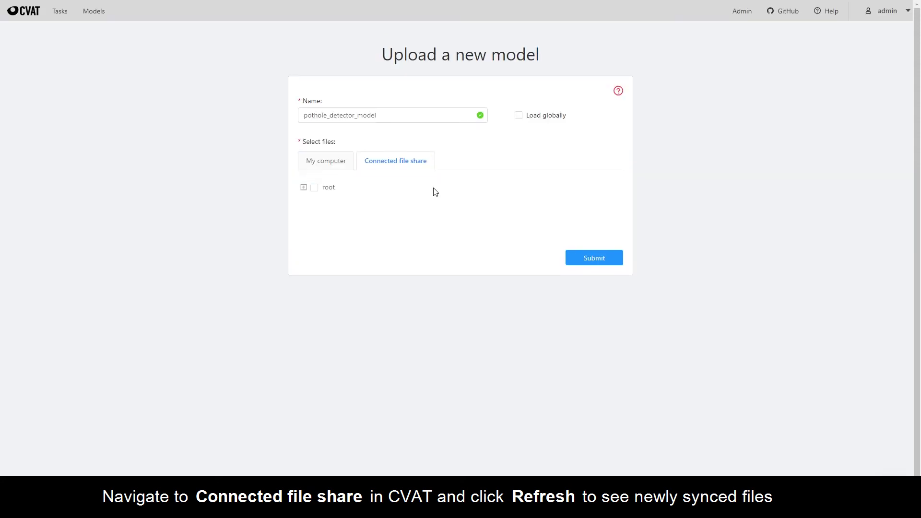
pyautogui.click(303, 187)
pyautogui.click(313, 218)
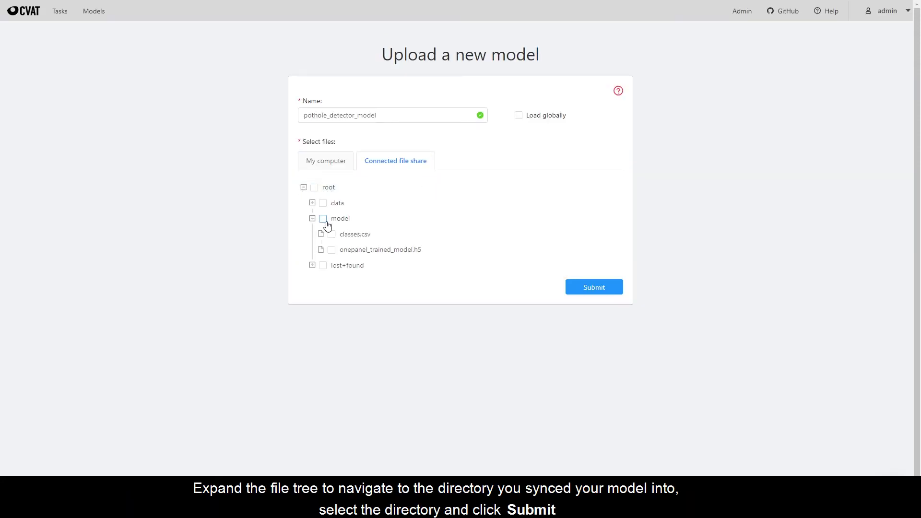
pyautogui.click(324, 219)
pyautogui.click(579, 287)
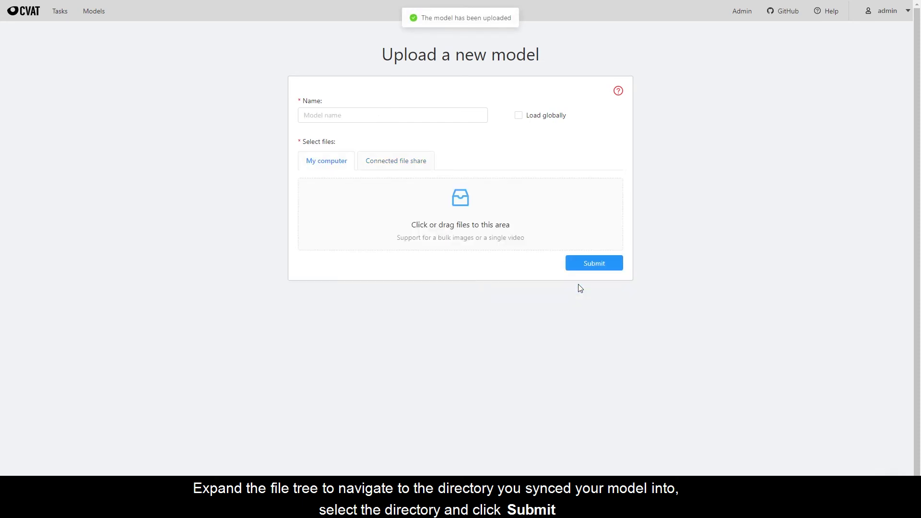
pyautogui.click(60, 12)
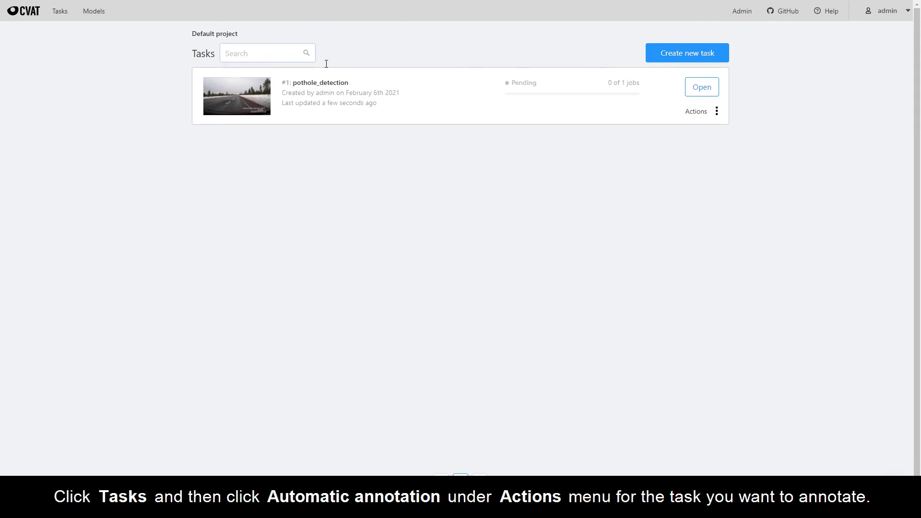
# - Auto-annotate pothole_detection with pothole_detector_model, then open its Job #1 to view results
pyautogui.moveTo(717, 112)
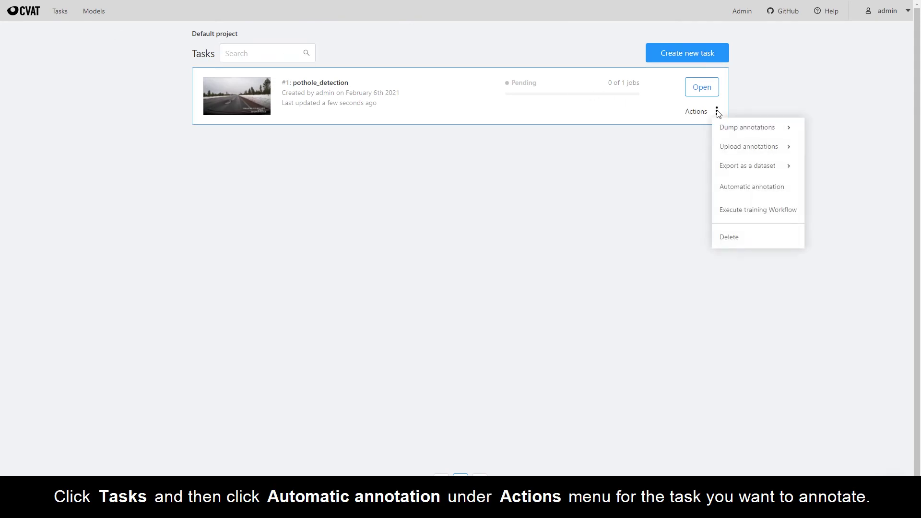
pyautogui.click(747, 190)
pyautogui.click(531, 100)
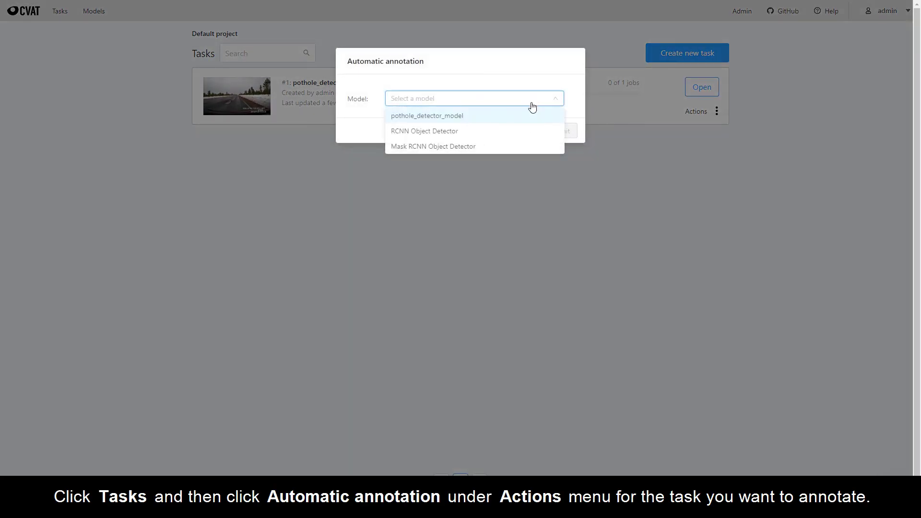
pyautogui.click(517, 119)
pyautogui.click(560, 163)
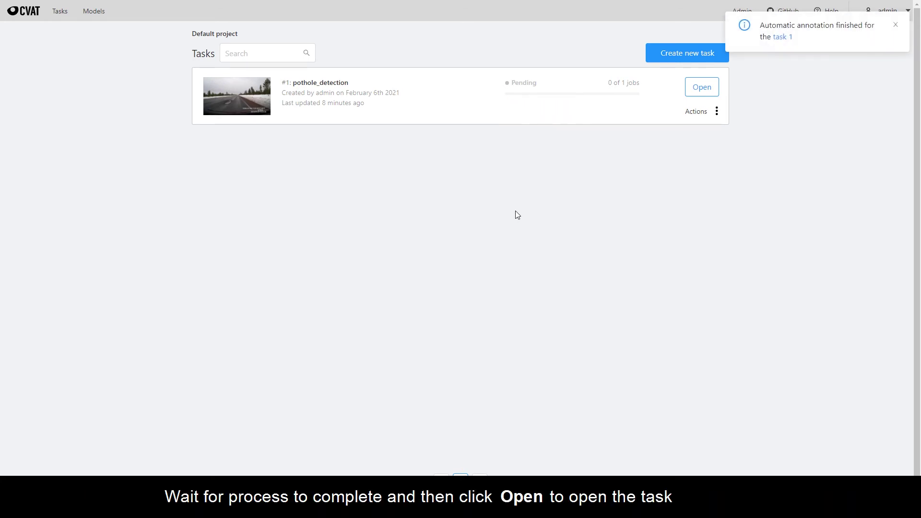
pyautogui.click(779, 37)
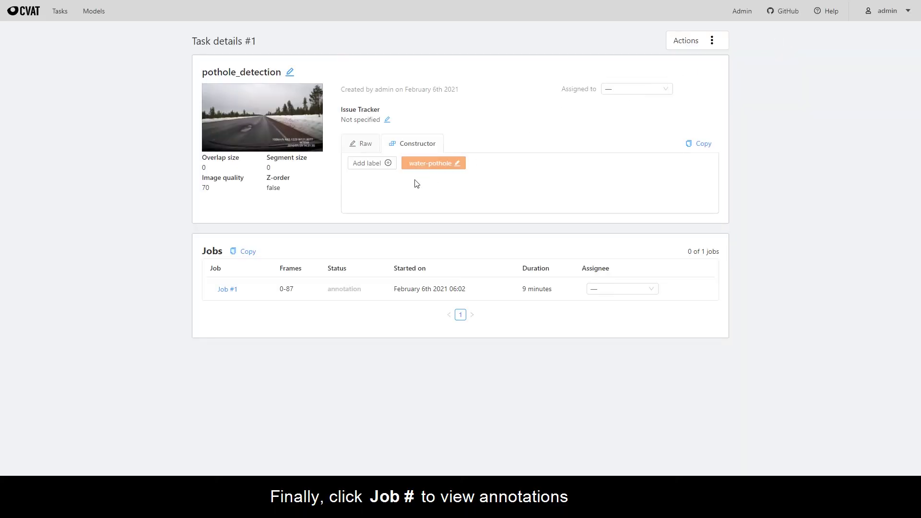
pyautogui.click(231, 292)
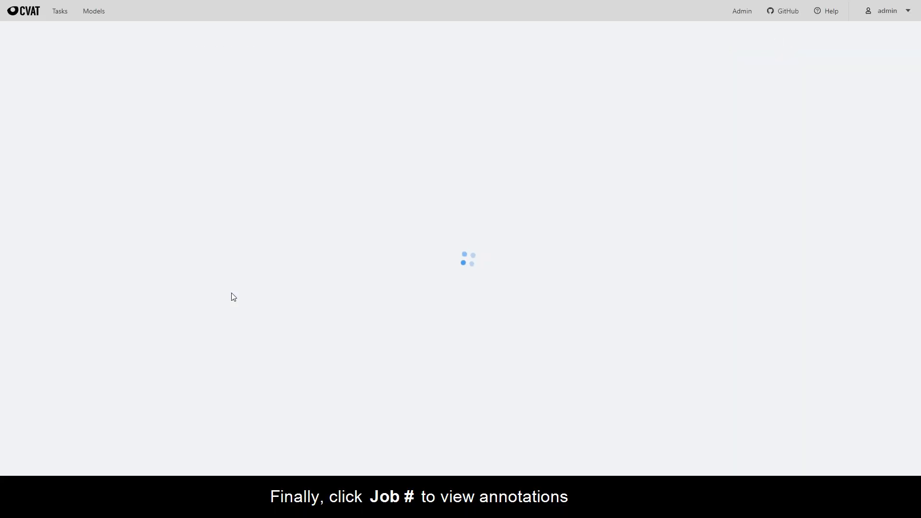